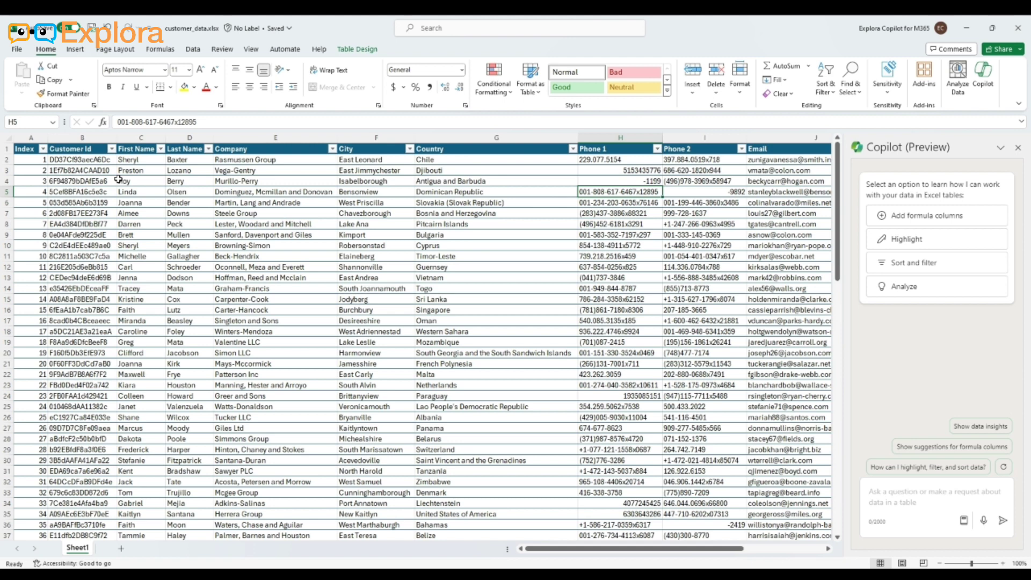
Have Copilot suggest and insert a column after Customer Id that combines First Name and Last Name in "Last Name, First Name" format
{"action": "left_click", "coordinate": [876, 495]}
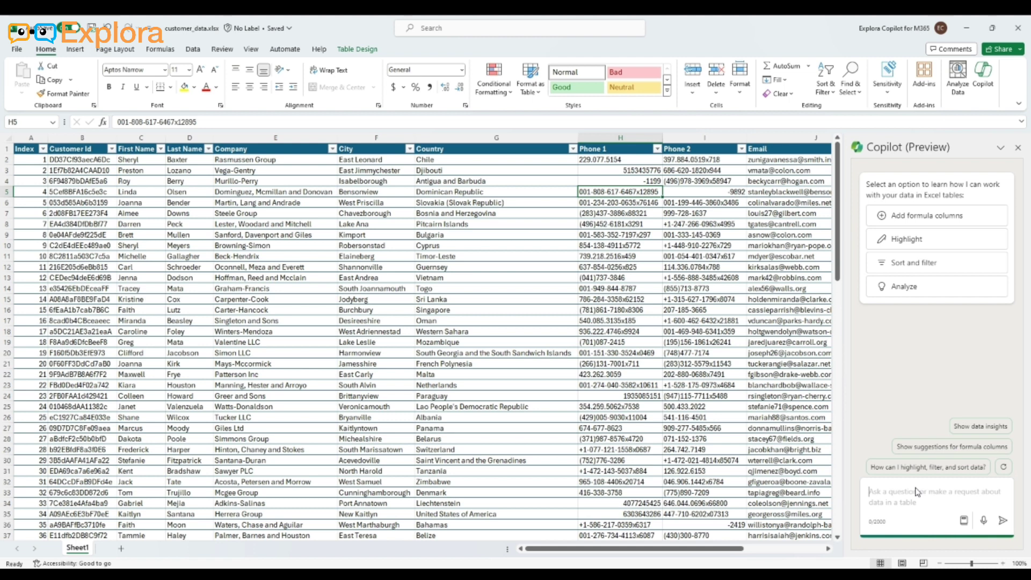
{"action": "type", "text": "Insert a "}
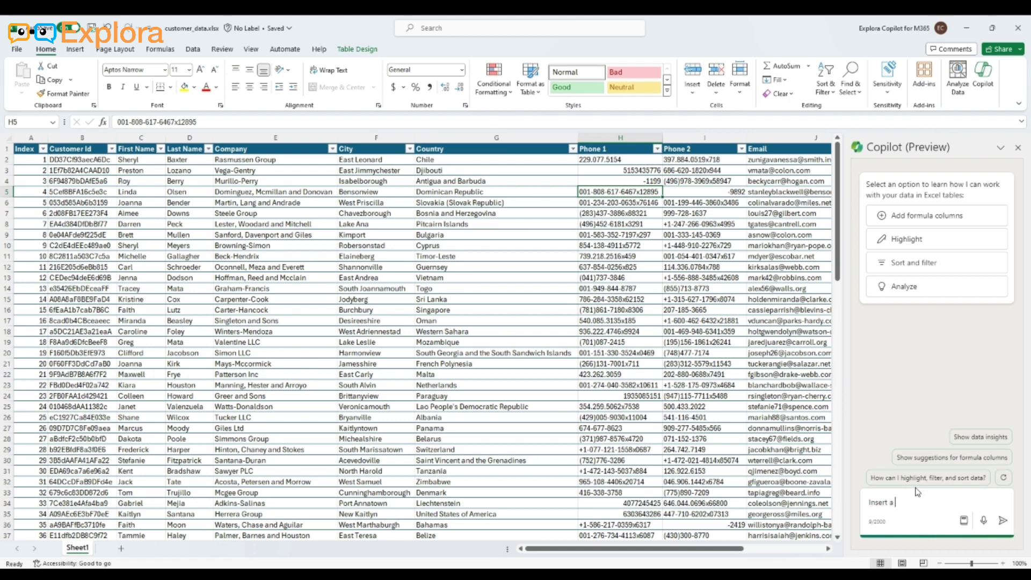
{"action": "type", "text": "column after Customer Id that com"}
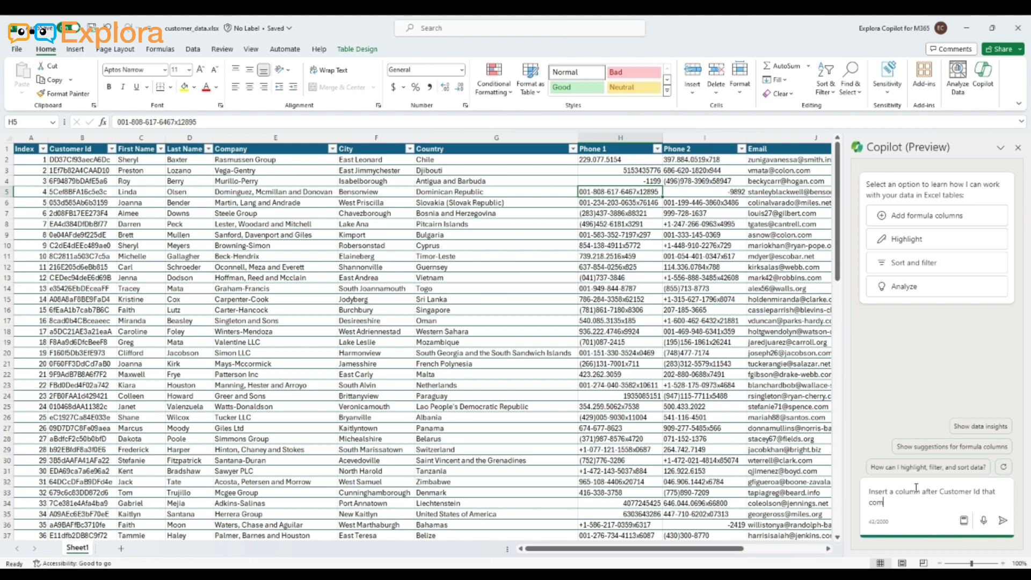
{"action": "type", "text": "bines Firstna"}
{"action": "type", "text": " Name and "}
{"action": "type", "text": "Last Nam"}
{"action": "type", "text": "e in \"Last"}
{"action": "type", "text": " Name,"}
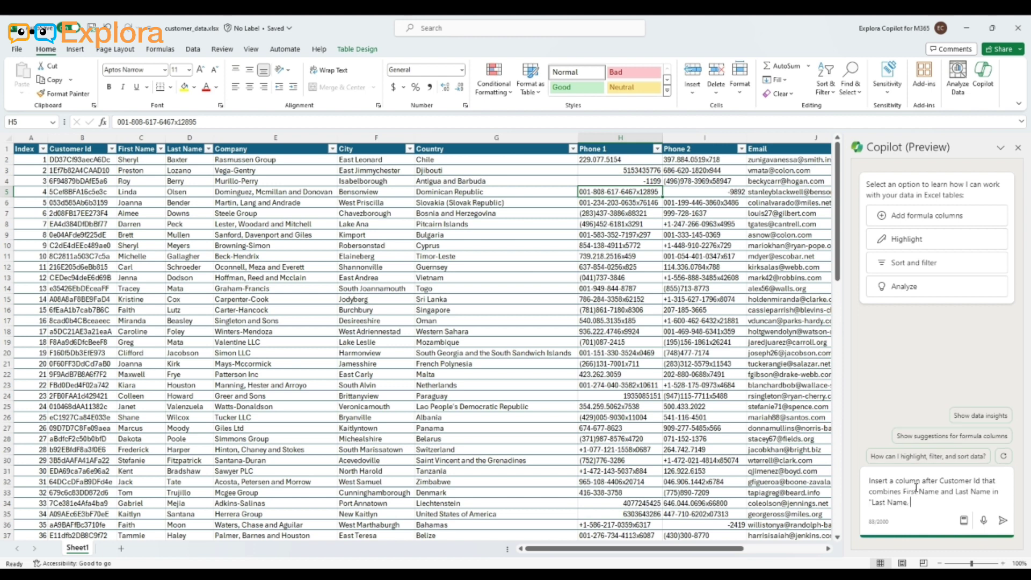
{"action": "type", "text": " First Name\" format."}
{"action": "left_click", "coordinate": [1003, 521]}
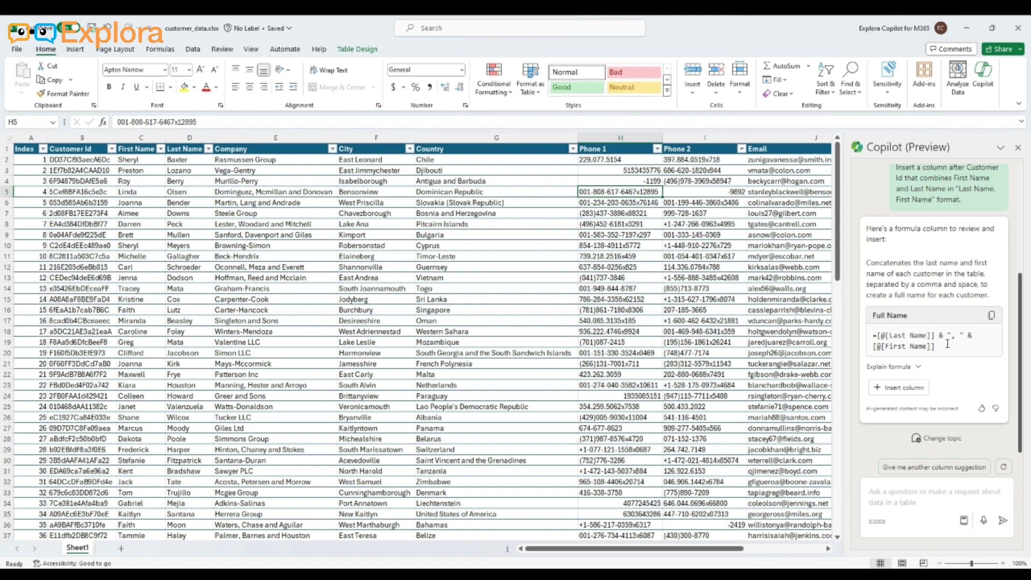
{"action": "left_click", "coordinate": [907, 391]}
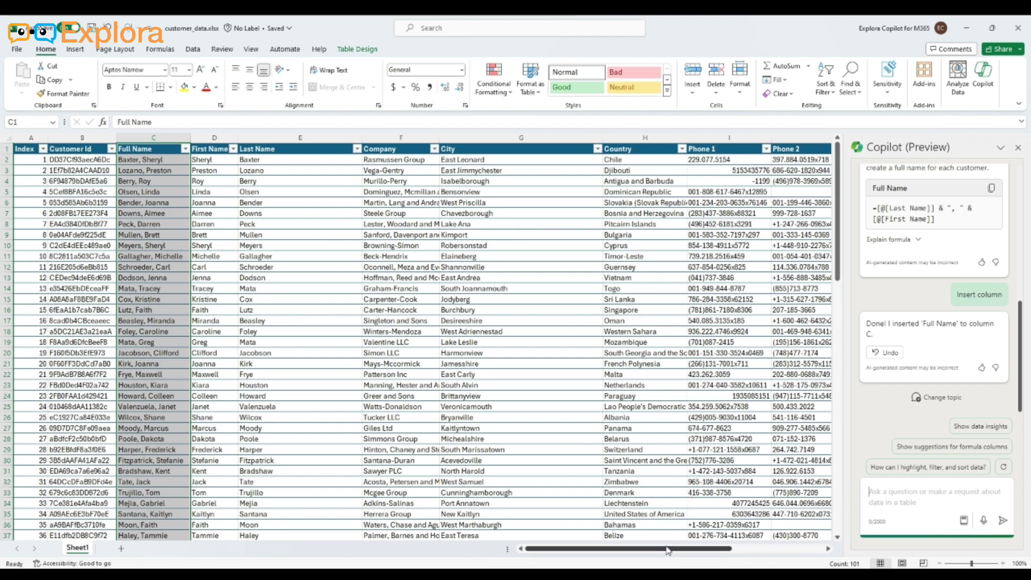
Look through the table's remaining columns up to Website, paying attention to the Subscription Date column
{"action": "left_click_drag", "start_coordinate": [668, 550], "coordinate": [771, 551]}
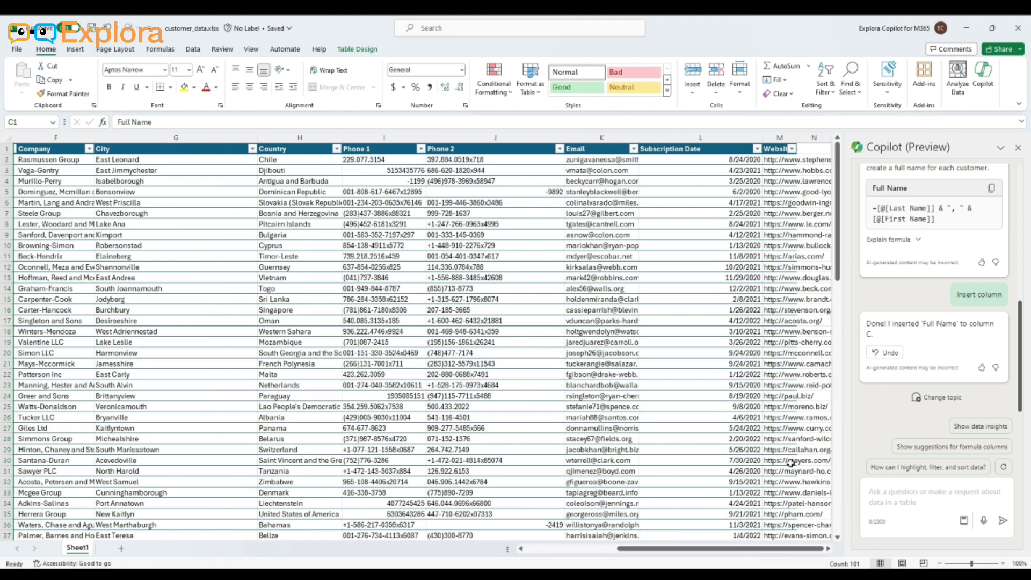
{"action": "left_click", "coordinate": [718, 145]}
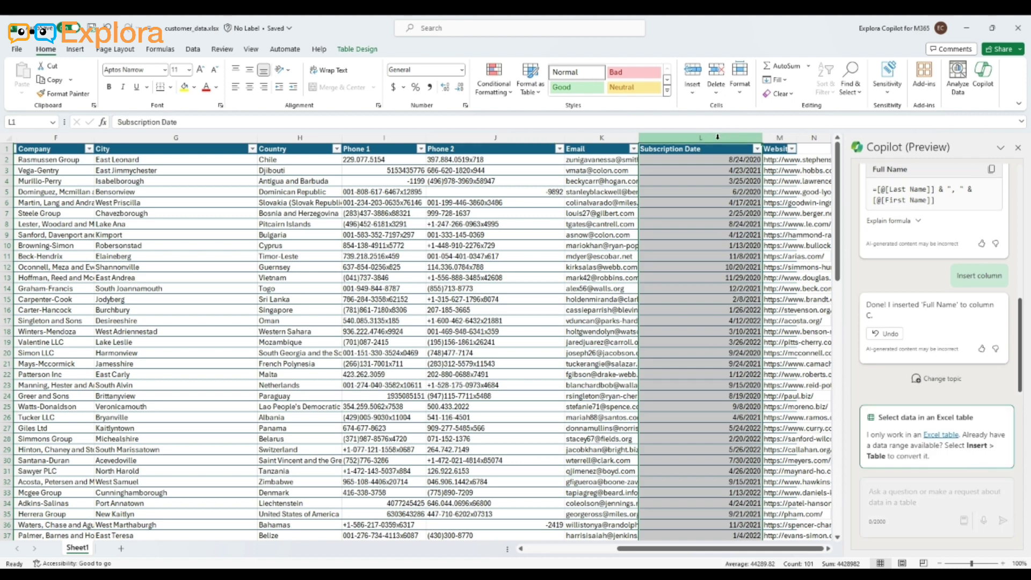
{"action": "left_click", "coordinate": [799, 450]}
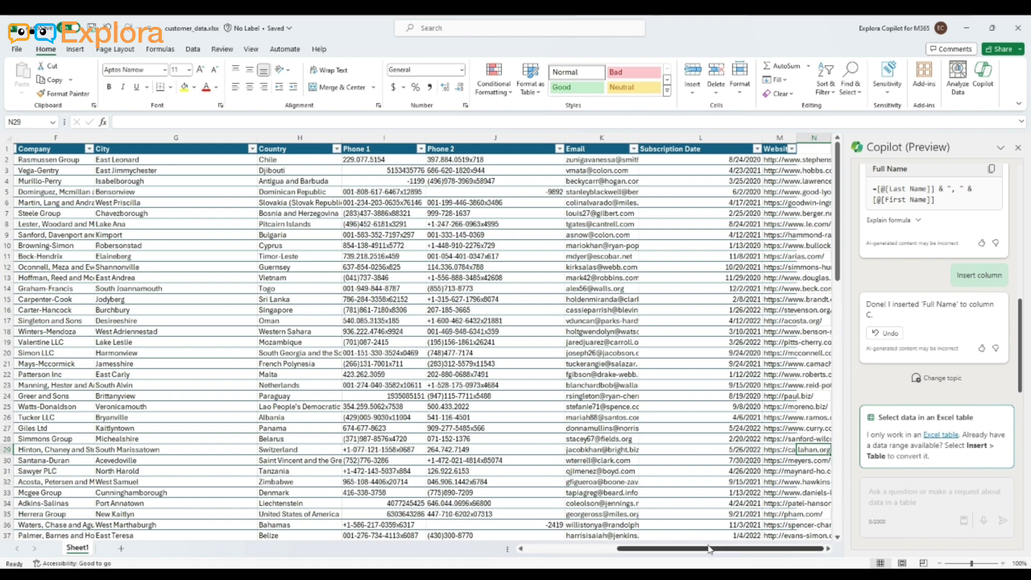
{"action": "left_click_drag", "start_coordinate": [710, 549], "coordinate": [619, 552]}
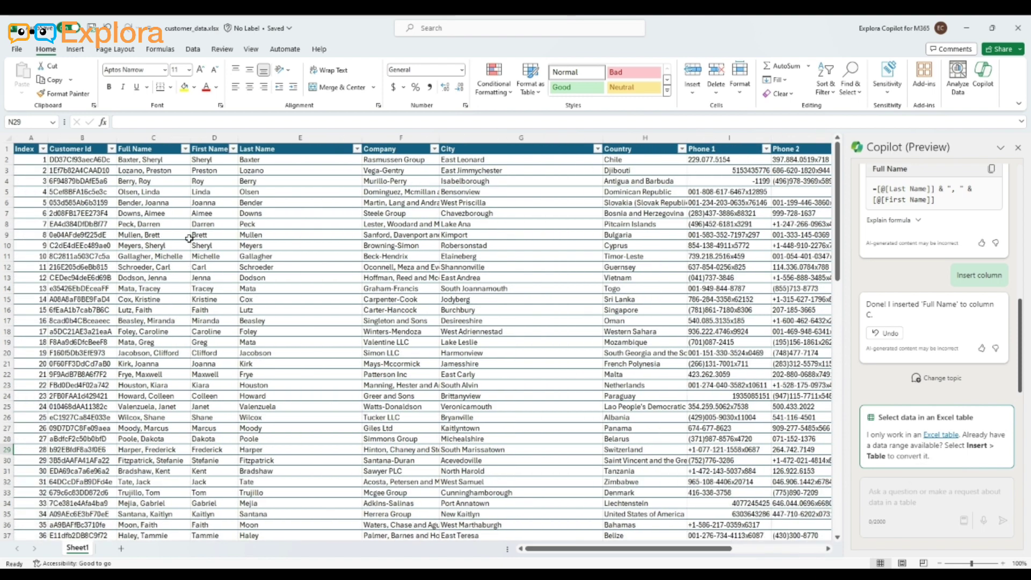
Select the whole customer table from the Index header to its last row and reapply a table style
{"action": "left_click", "coordinate": [31, 153]}
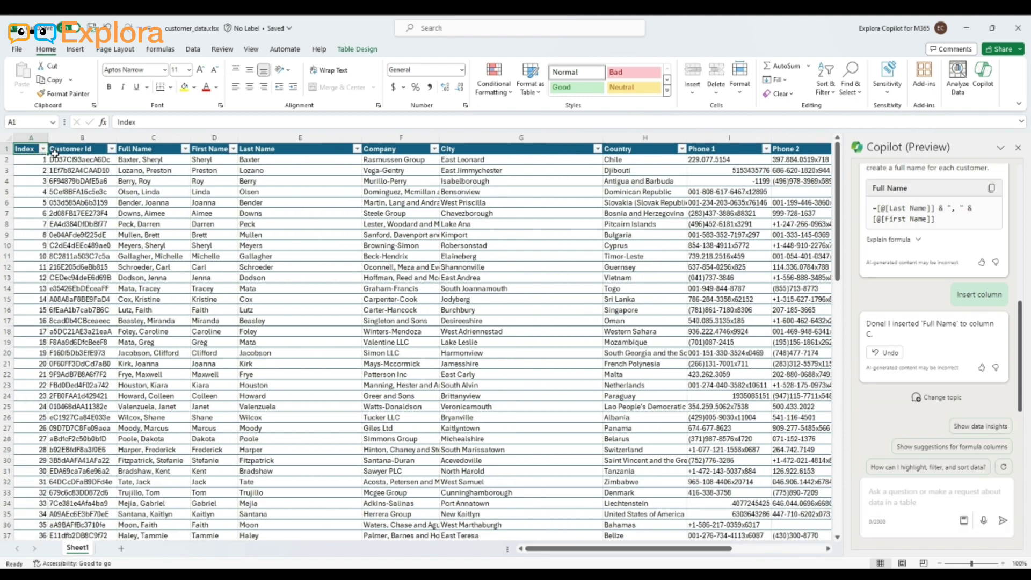
{"action": "key", "text": "ctrl+shift+Right"}
{"action": "key", "text": "ctrl+shift+Down"}
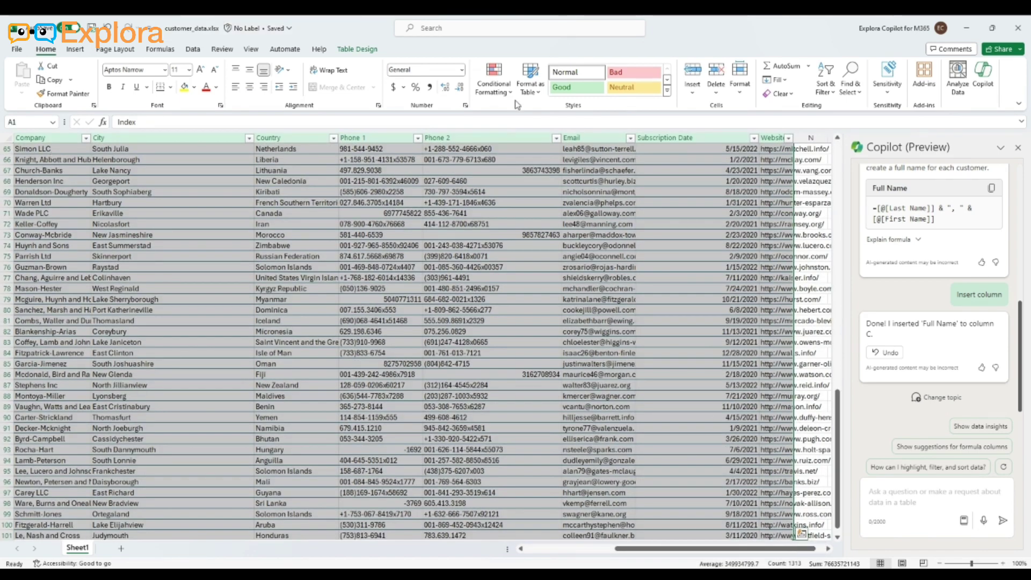
{"action": "left_click", "coordinate": [529, 80]}
{"action": "left_click", "coordinate": [572, 156]}
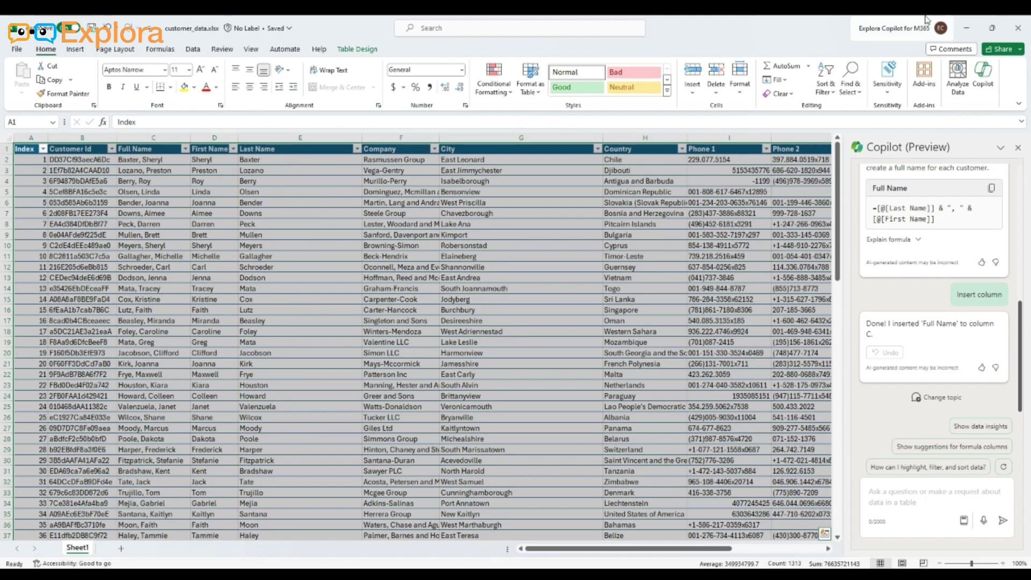
Select cell L15 in the Subscription Date column
{"action": "left_click", "coordinate": [923, 497]}
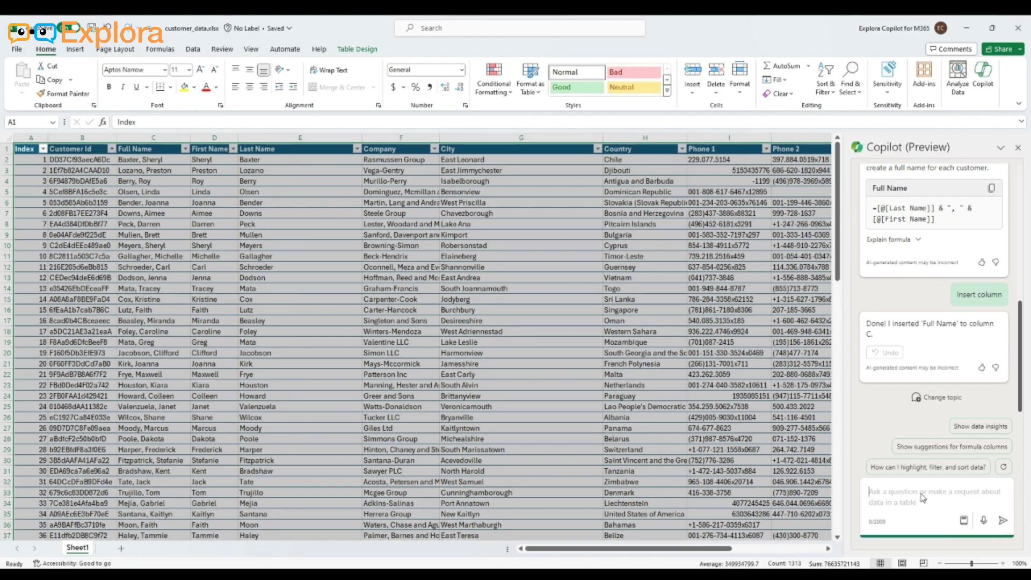
{"action": "left_click_drag", "start_coordinate": [728, 550], "coordinate": [823, 545]}
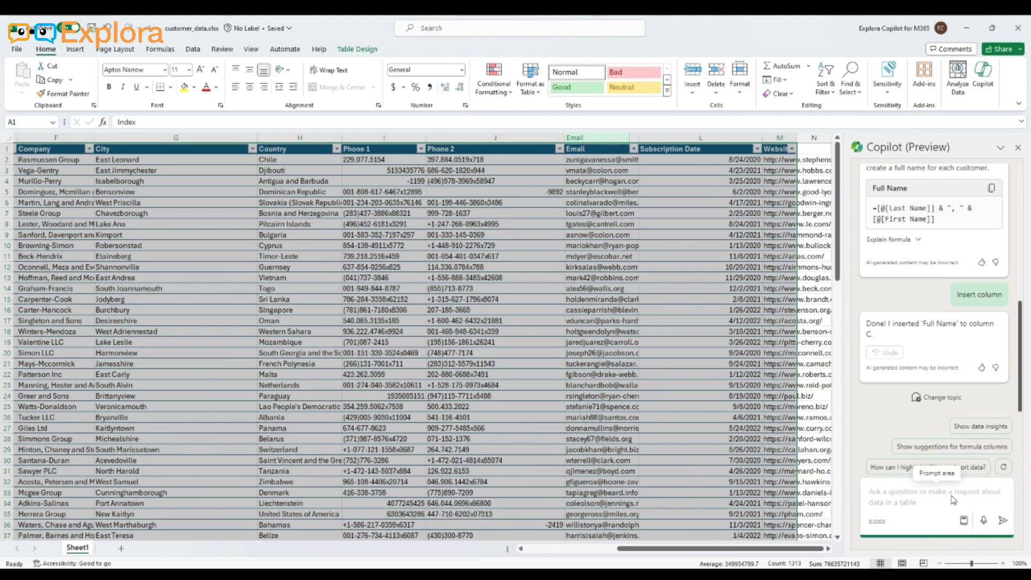
{"action": "left_click", "coordinate": [718, 298]}
Ask Copilot to add a column after subscription date that calculates the number of subscribed days based on subscription date and current date
{"action": "left_click", "coordinate": [940, 504]}
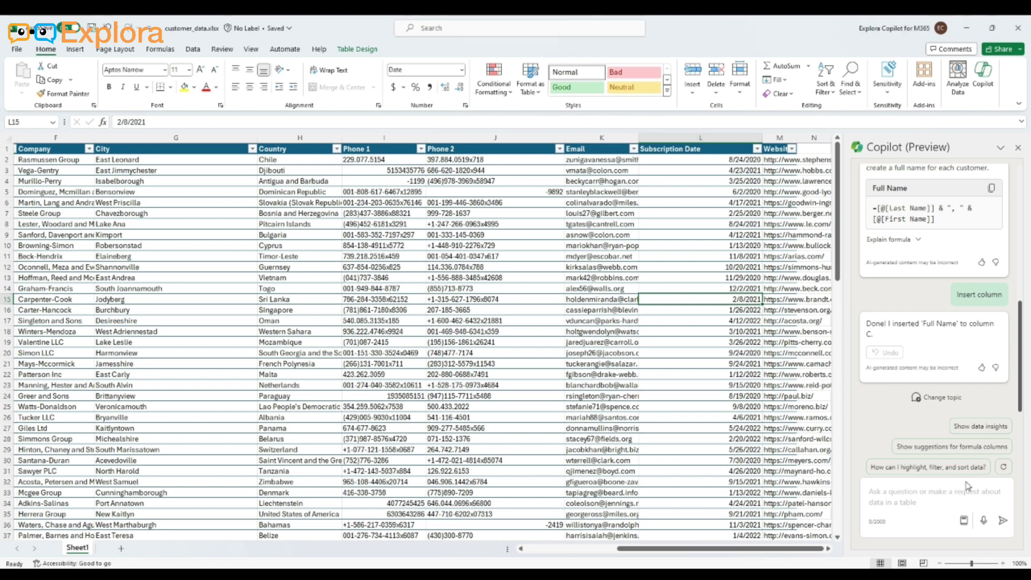
{"action": "type", "text": "Please"}
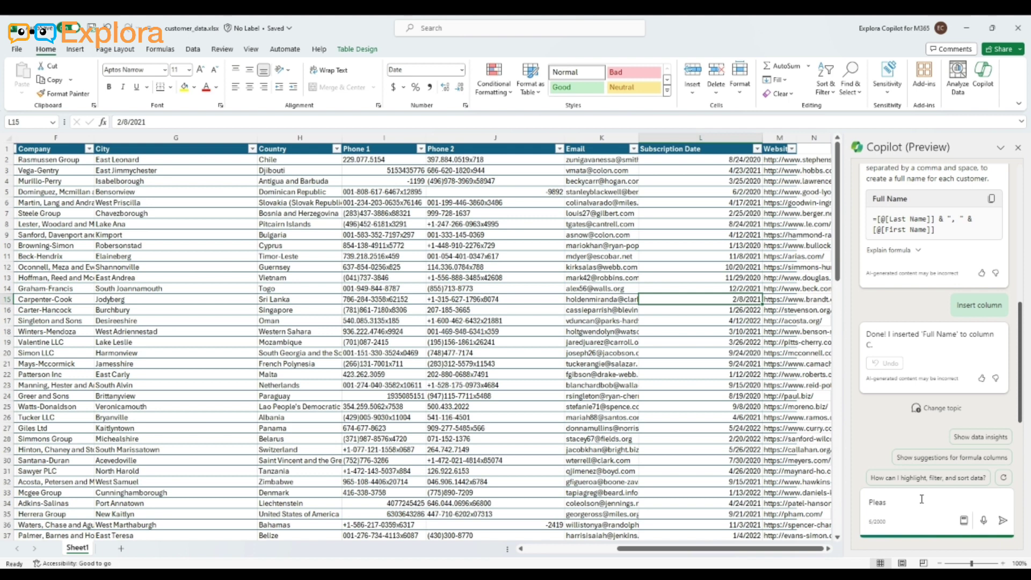
{"action": "key", "text": "BackSpace"}
{"action": "key", "text": "BackSpace"}
{"action": "key", "text": "BackSpace"}
{"action": "key", "text": "BackSpace"}
{"action": "key", "text": "BackSpace"}
{"action": "key", "text": "BackSpace"}
{"action": "type", "text": "As"}
{"action": "type", "text": "umn"}
{"action": "type", "text": " after custom"}
{"action": "type", "text": "subsdription "}
{"action": "type", "text": "date that"}
{"action": "type", "text": " calc"}
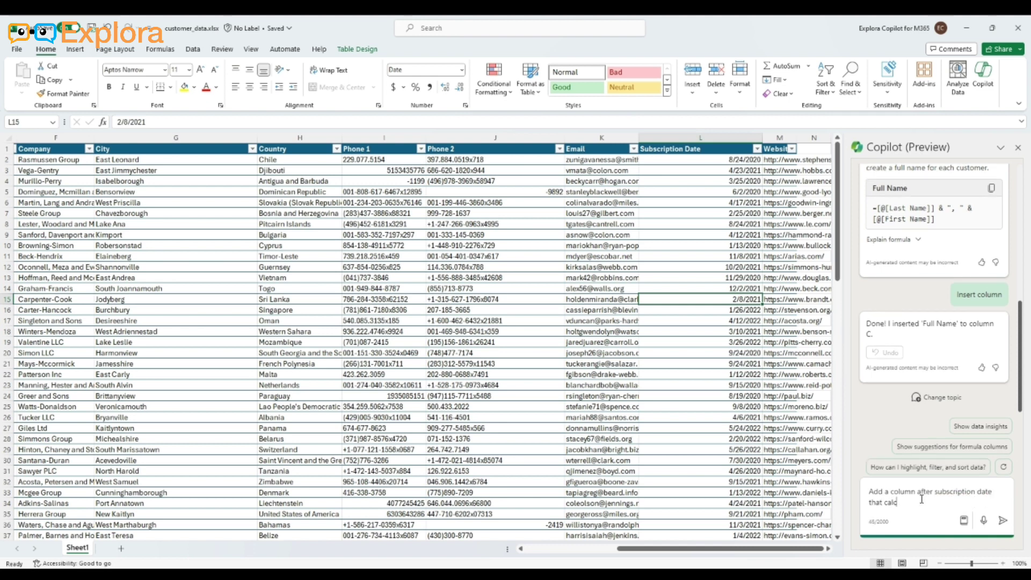
{"action": "type", "text": "u"}
{"action": "type", "text": "t"}
{"action": "type", "text": "ate"}
{"action": "type", "text": "s the number of subscri"}
{"action": "key", "text": "BackSpace"}
{"action": "type", "text": "bed day based on s"}
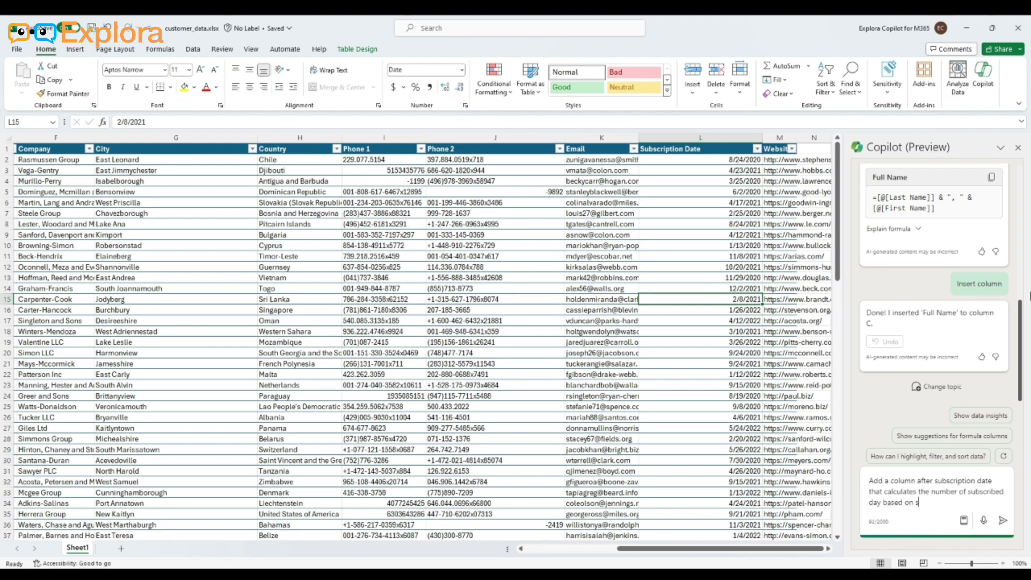
{"action": "type", "text": "ubscription date and current date."}
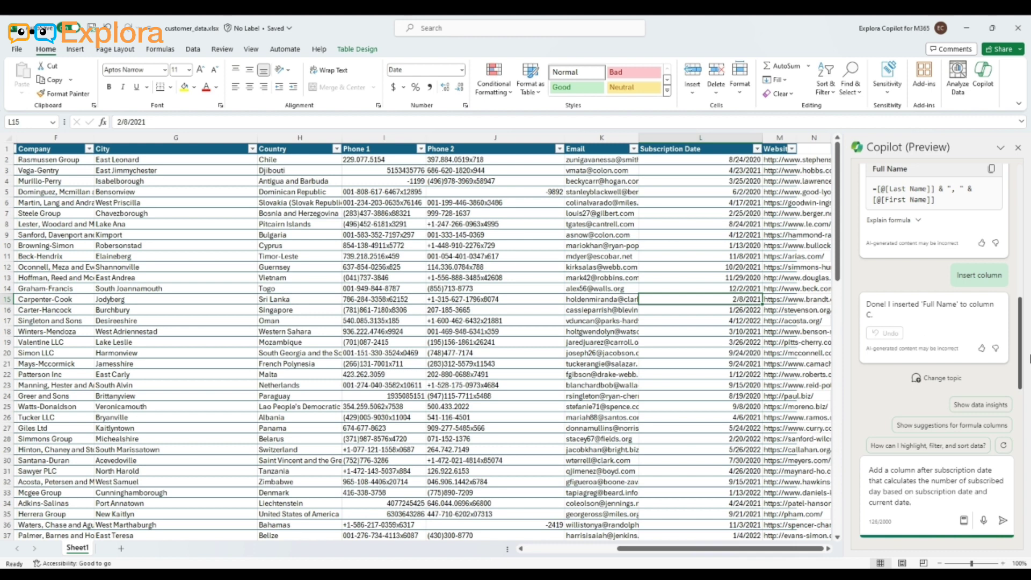
{"action": "left_click", "coordinate": [1004, 521]}
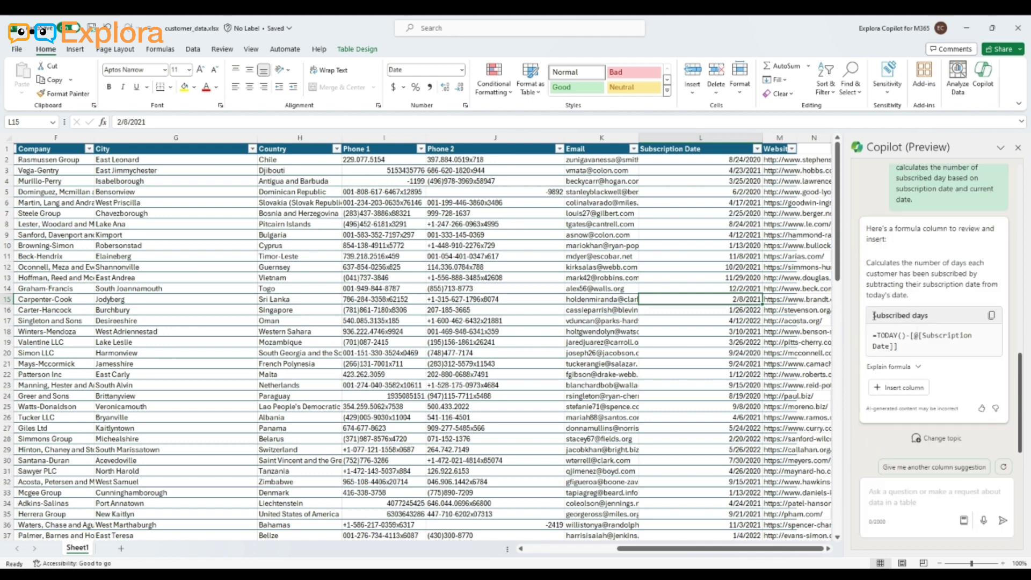
Review the suggested Subscribed days formula and insert it into the table as a column
{"action": "left_click_drag", "start_coordinate": [874, 316], "coordinate": [906, 348]}
{"action": "left_click", "coordinate": [988, 353]}
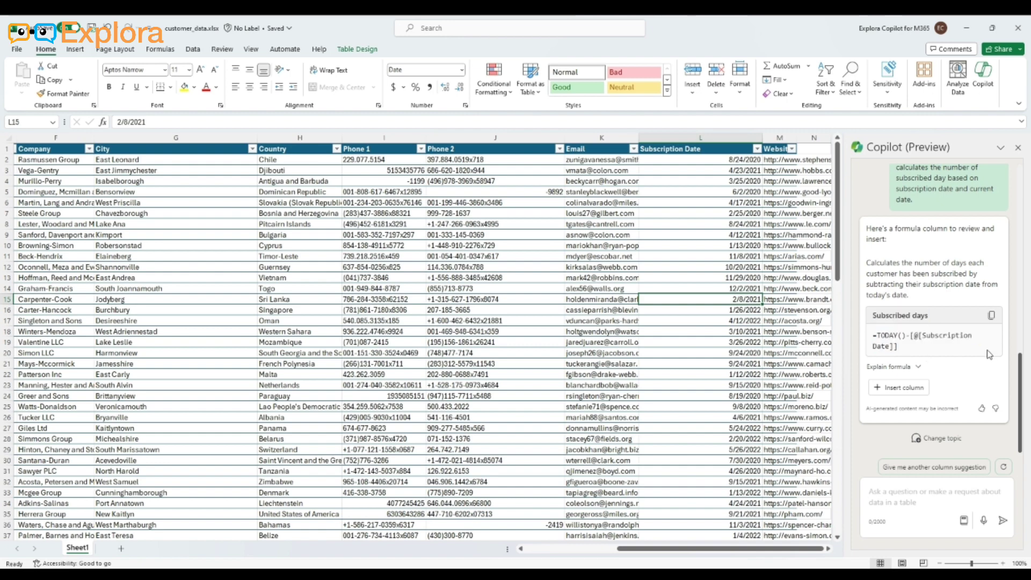
{"action": "left_click", "coordinate": [905, 388]}
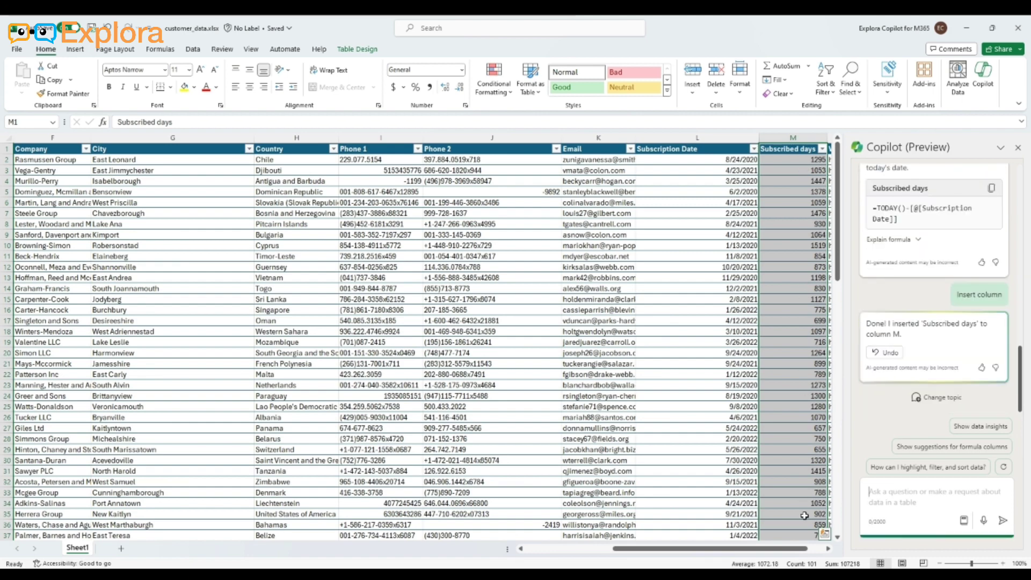
Examine the values in the Subscribed days column, the formula in cell M3 and the column's header
{"action": "scroll", "coordinate": [804, 516], "scroll_direction": "right", "scroll_amount": 2}
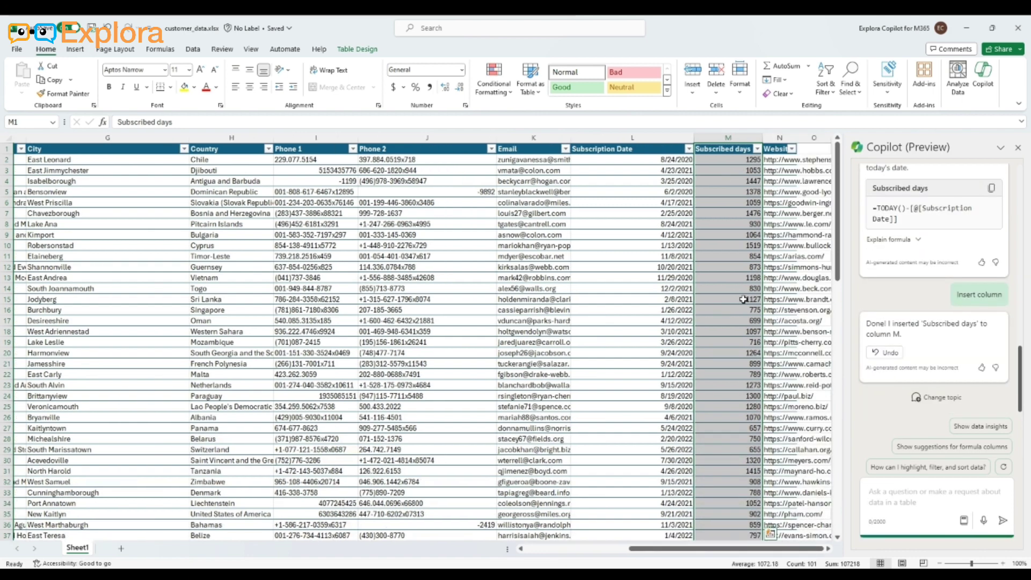
{"action": "scroll", "coordinate": [745, 300], "scroll_direction": "down", "scroll_amount": 5}
{"action": "scroll", "coordinate": [747, 302], "scroll_direction": "up", "scroll_amount": 5}
{"action": "left_click", "coordinate": [751, 172]}
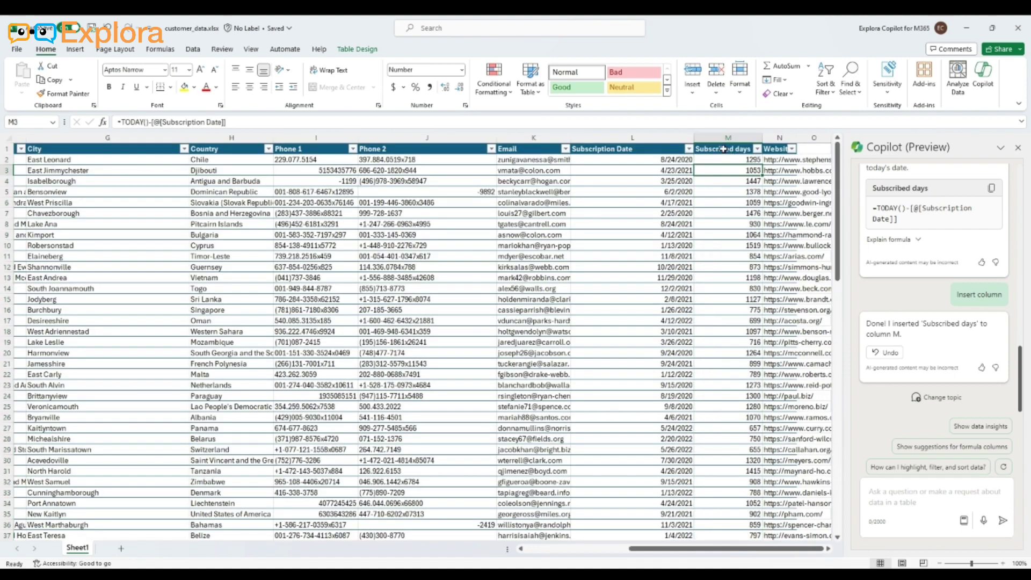
{"action": "left_click", "coordinate": [724, 149]}
{"action": "left_click_drag", "start_coordinate": [837, 230], "coordinate": [869, 206]}
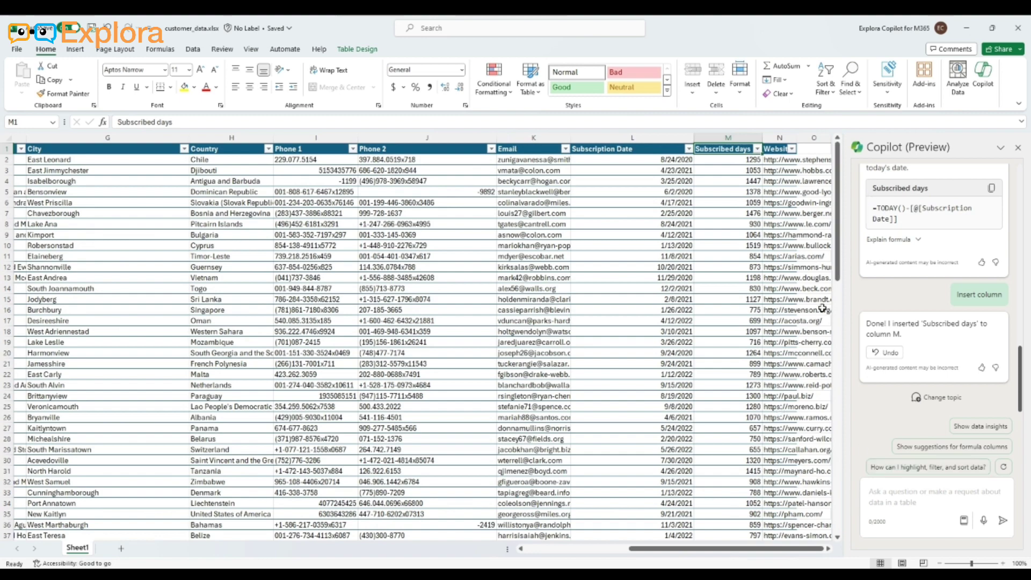
{"action": "left_click_drag", "start_coordinate": [839, 281], "coordinate": [865, 226]}
Ask Copilot to highlight all customer rows that have subscribed for more than 4 years
{"action": "left_click", "coordinate": [896, 504]}
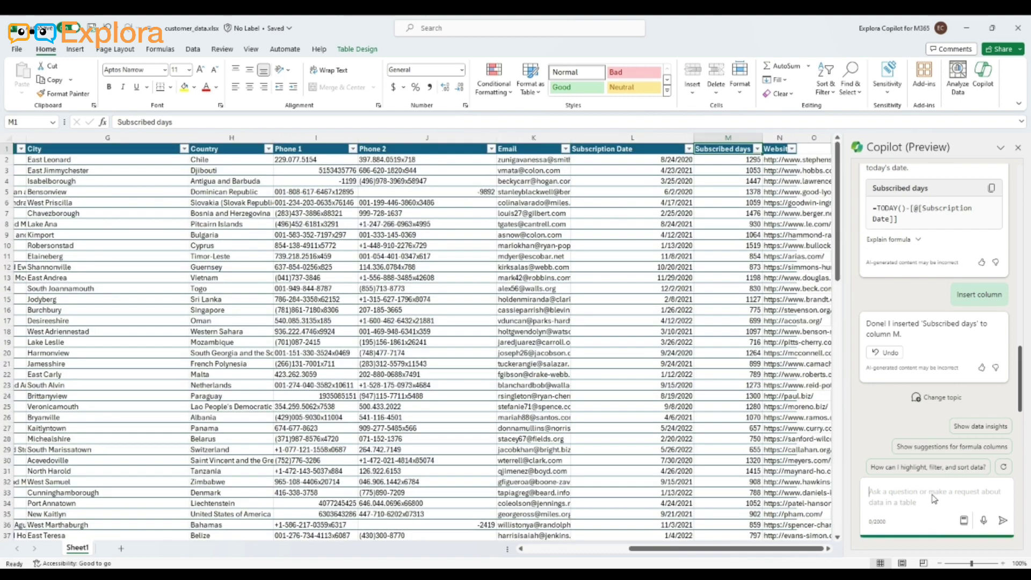
{"action": "type", "text": "Highlight all"}
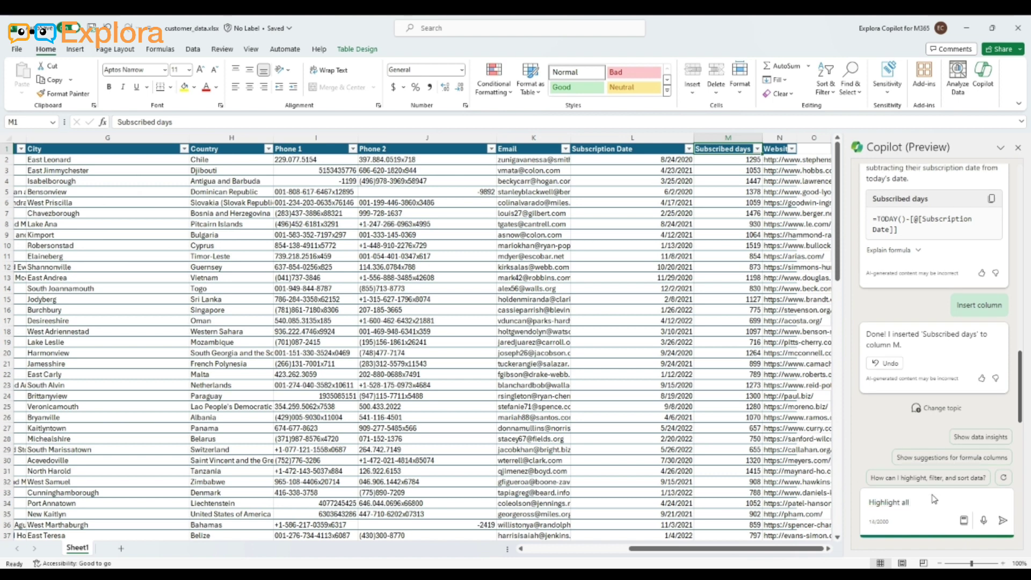
{"action": "type", "text": " customer rows that have sub"}
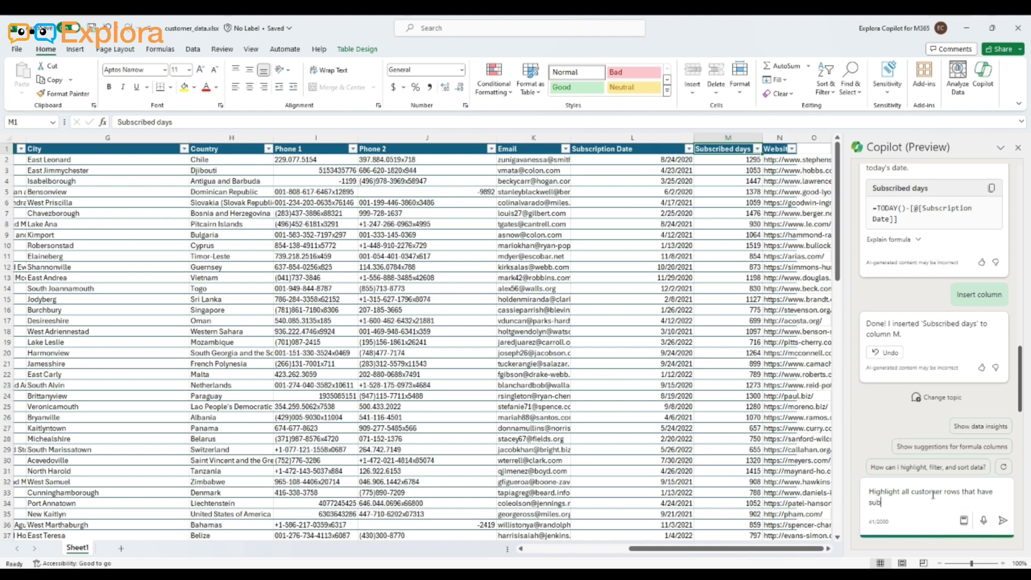
{"action": "type", "text": "scribed "}
{"action": "type", "text": "for more than"}
{"action": "type", "text": "2 years who"}
{"action": "double_click", "coordinate": [957, 502]}
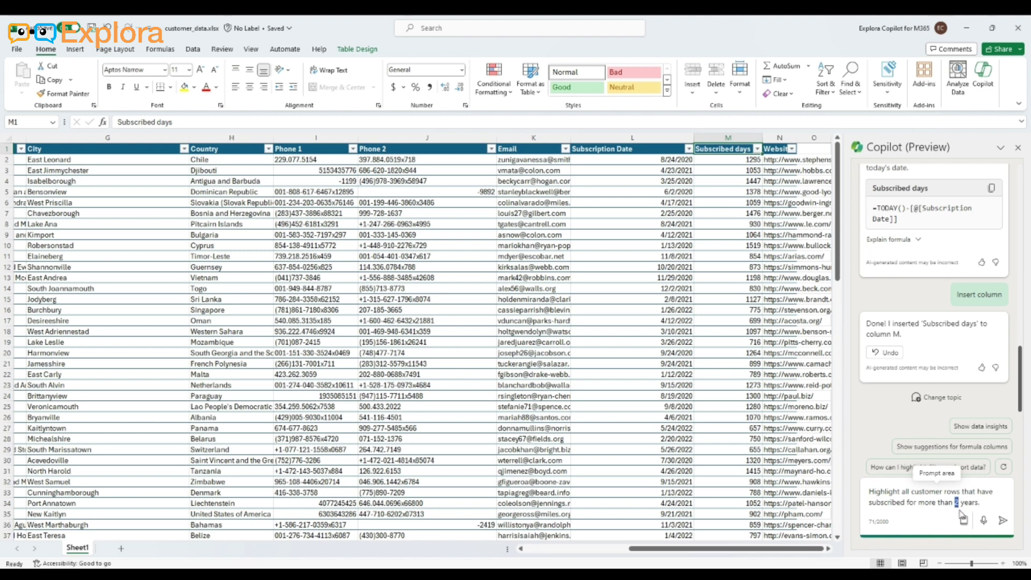
{"action": "type", "text": "4"}
{"action": "left_click", "coordinate": [1003, 520]}
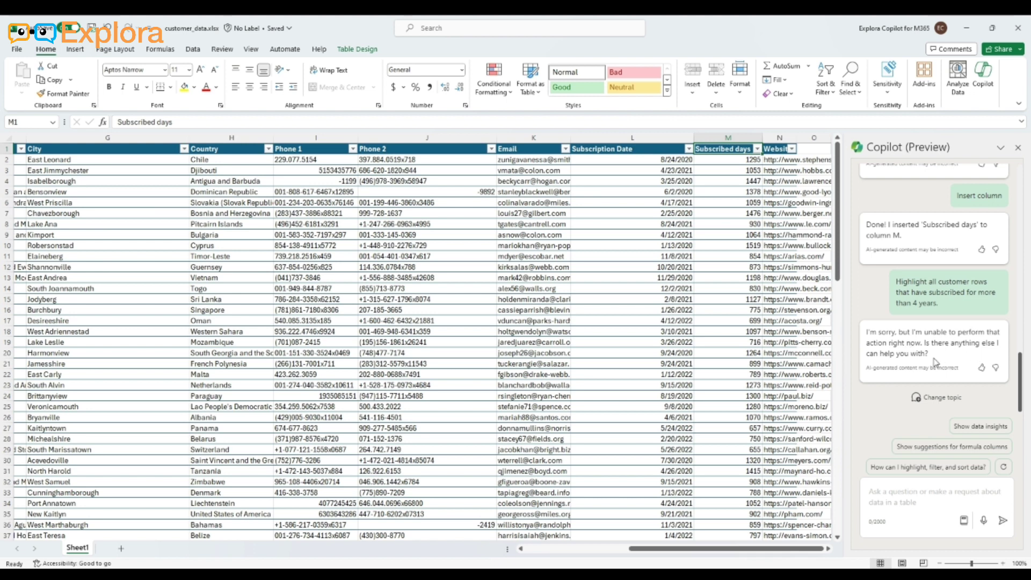
Copy the earlier Copilot request about customers subscribed for more than 4 years into a new prompt
{"action": "left_click", "coordinate": [890, 508]}
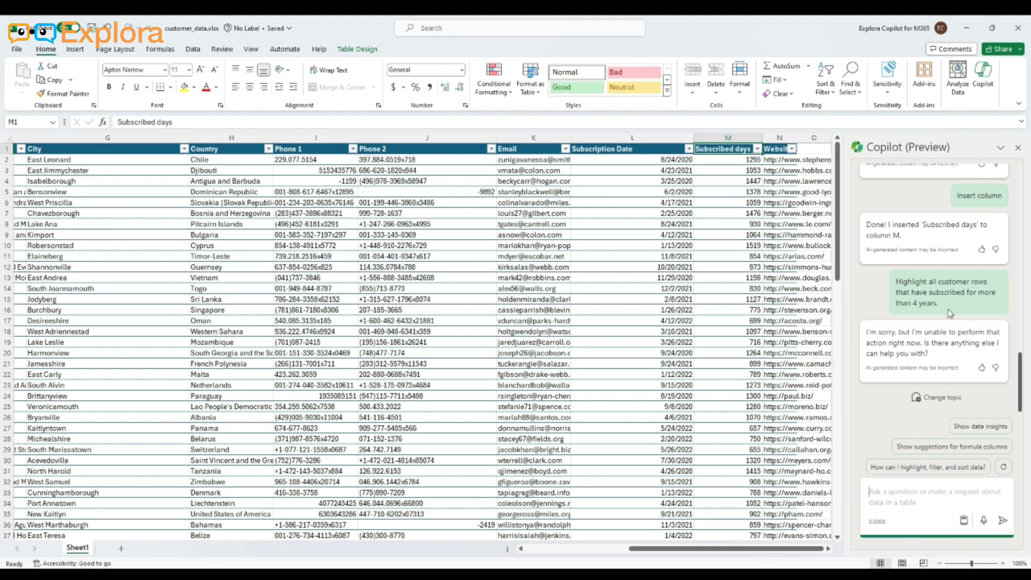
{"action": "left_click_drag", "start_coordinate": [946, 310], "coordinate": [896, 283]}
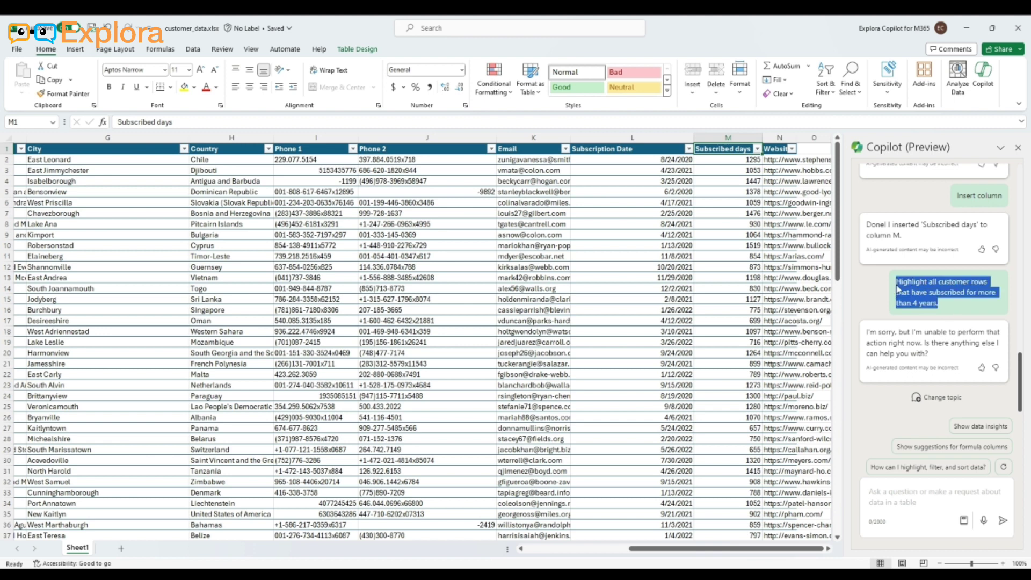
{"action": "key", "text": "ctrl+c"}
{"action": "left_click", "coordinate": [896, 503]}
{"action": "key", "text": "ctrl+v"}
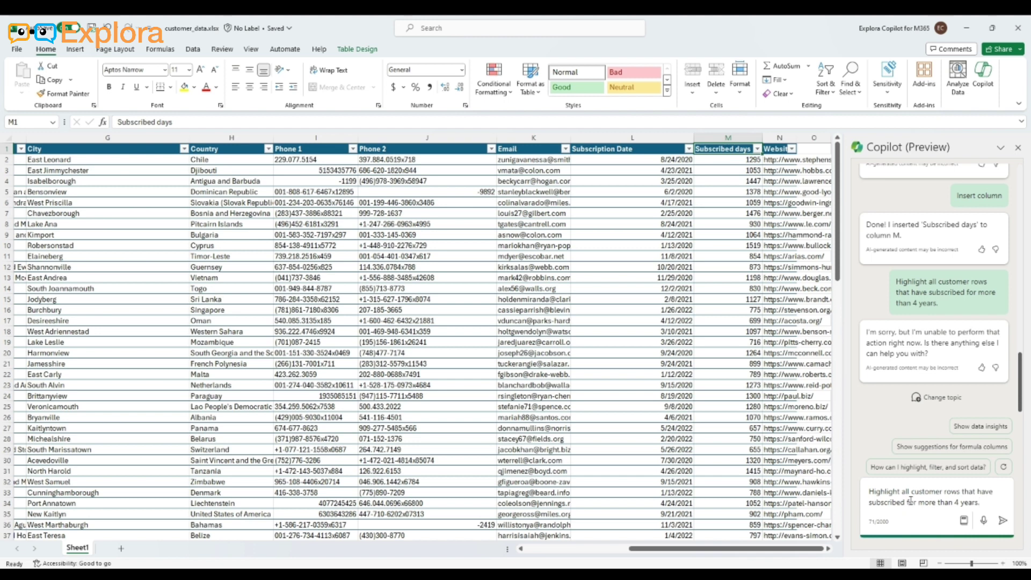
Reword the prompt to "Highlight all customer rows that have subscribed days greater than 1000" and send it to Copilot
{"action": "left_click_drag", "start_coordinate": [983, 502], "coordinate": [844, 511]}
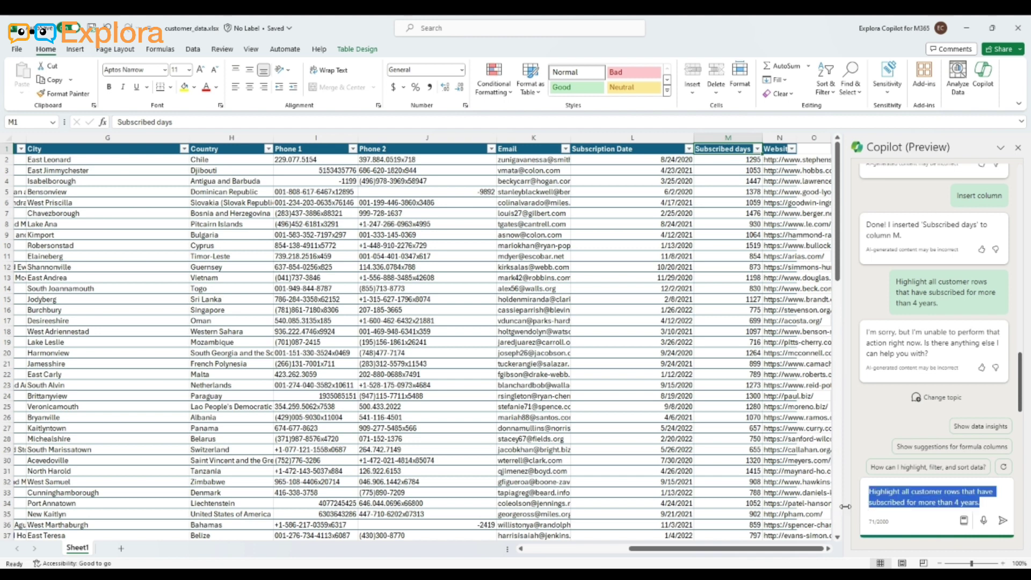
{"action": "left_click", "coordinate": [996, 503]}
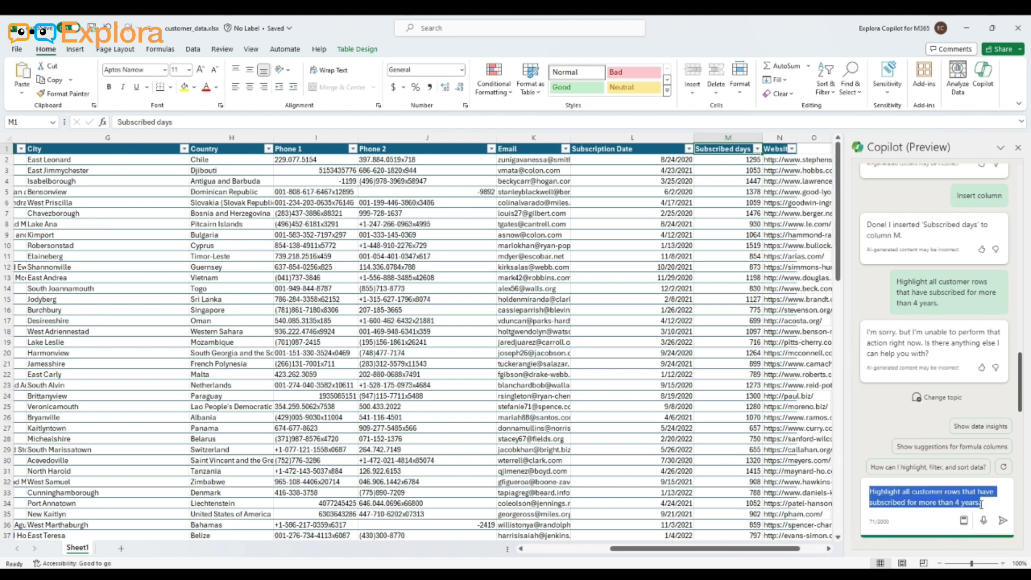
{"action": "double_click", "coordinate": [876, 502]}
{"action": "left_click", "coordinate": [908, 503]}
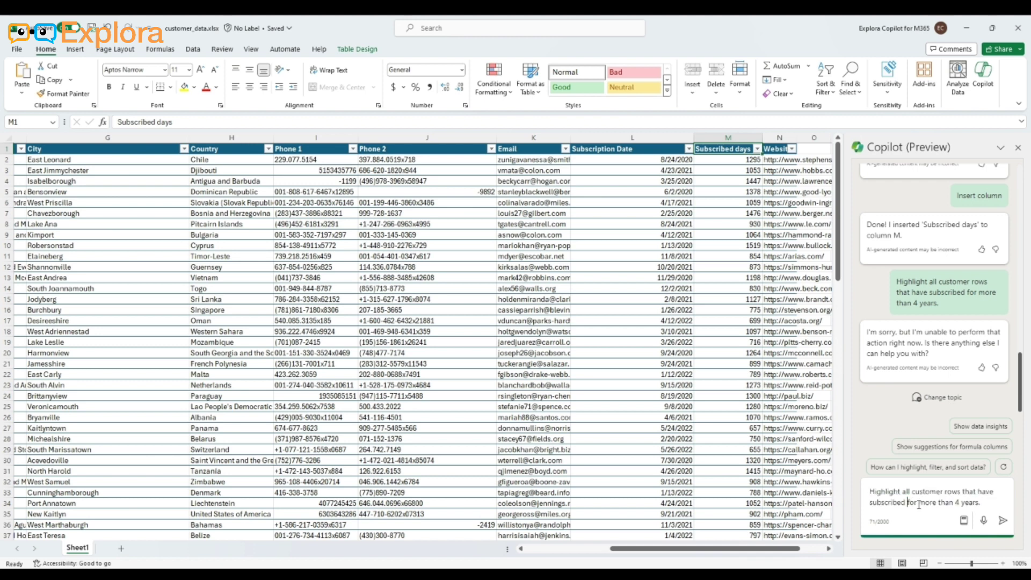
{"action": "type", "text": "days greater than "}
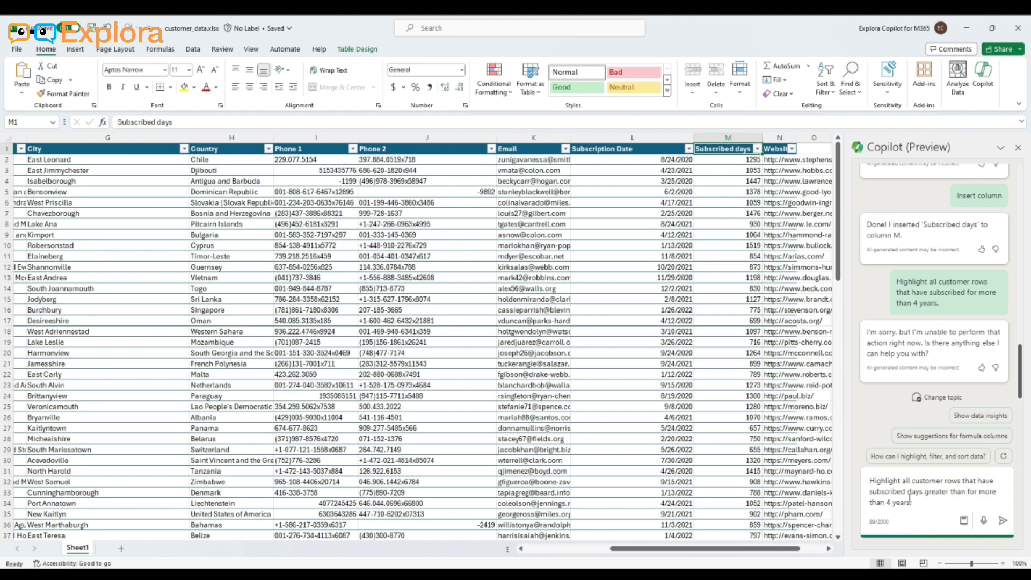
{"action": "type", "text": "1000"}
{"action": "left_click_drag", "start_coordinate": [984, 492], "coordinate": [931, 503]}
{"action": "key", "text": "BackSpace"}
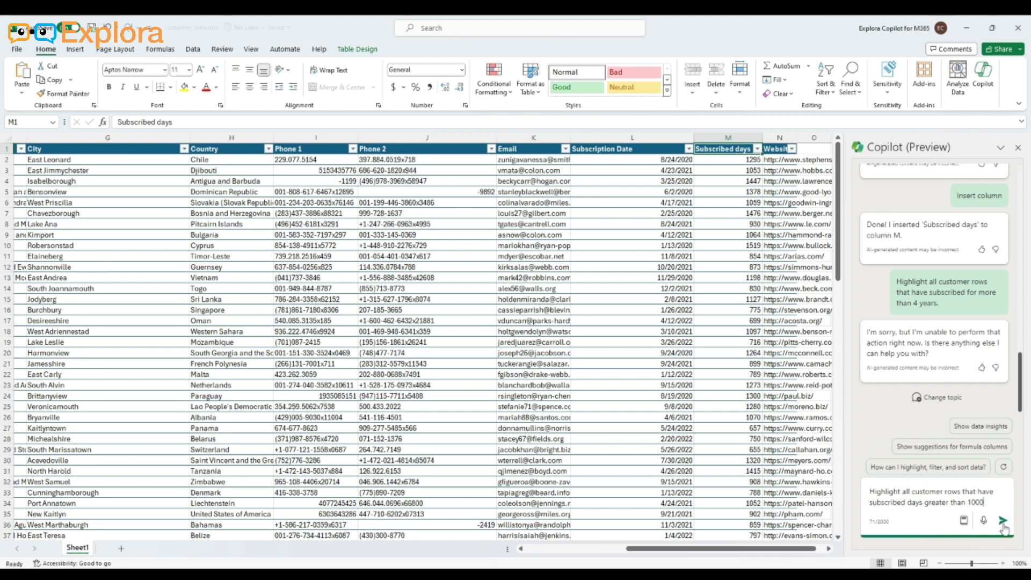
{"action": "left_click", "coordinate": [1002, 521]}
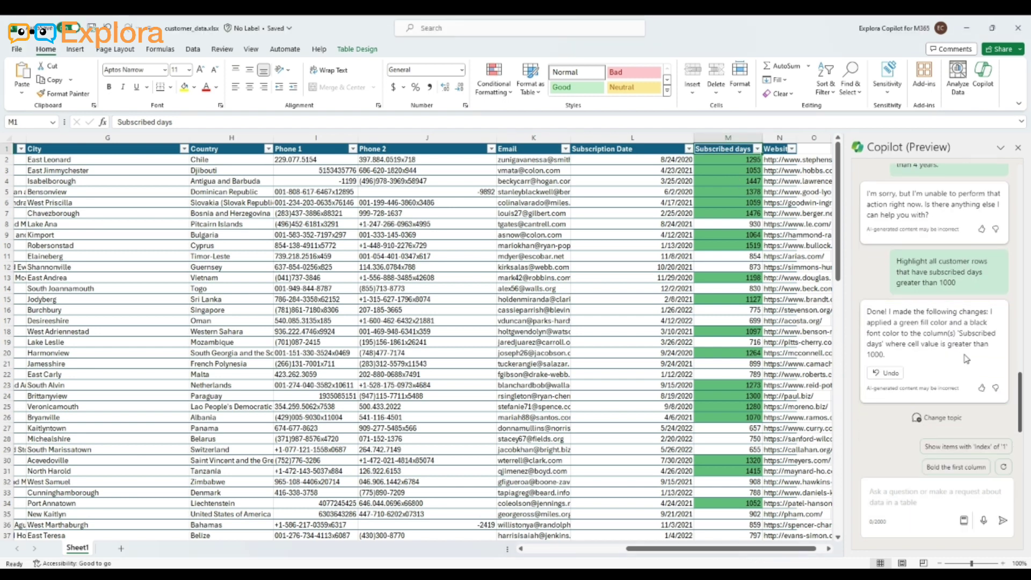
Ask Copilot to create a bar chart visualizing number of customers by country in a new sheet
{"action": "mouse_move", "coordinate": [685, 549]}
{"action": "left_mouse_down"}
{"action": "mouse_move", "coordinate": [586, 549]}
{"action": "mouse_move", "coordinate": [693, 549]}
{"action": "left_mouse_up"}
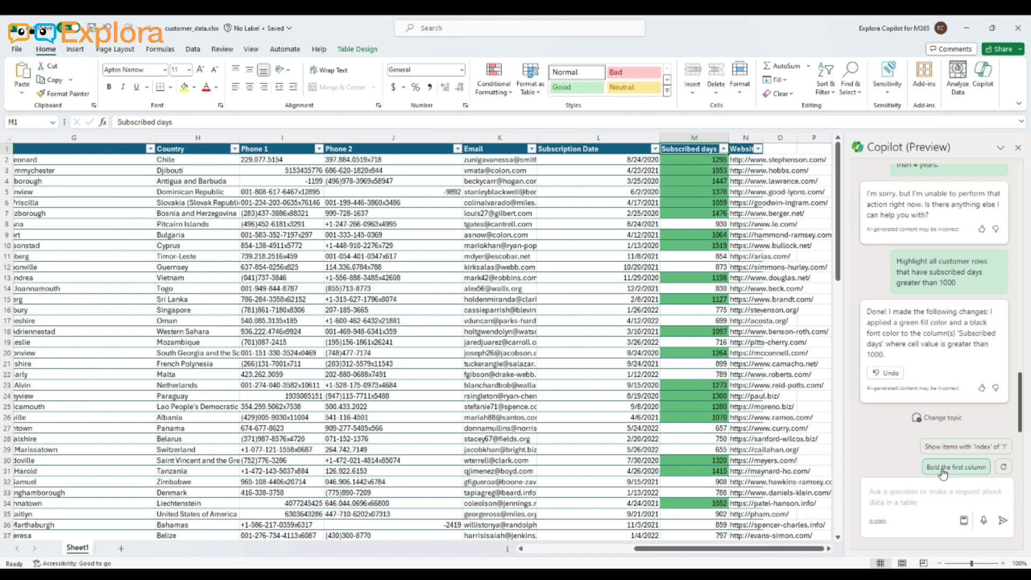
{"action": "left_click", "coordinate": [940, 507]}
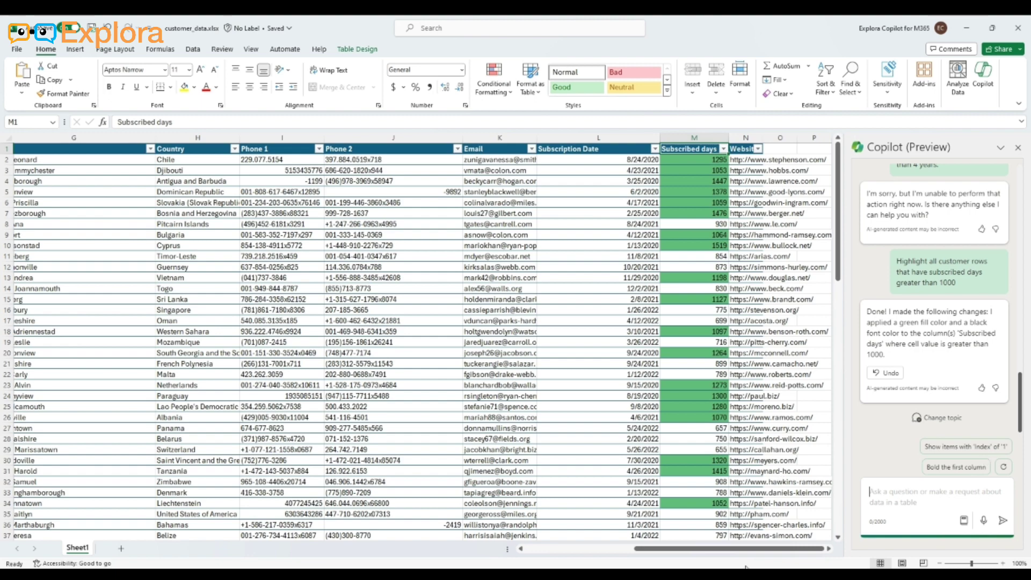
{"action": "left_click_drag", "start_coordinate": [759, 548], "coordinate": [675, 563]}
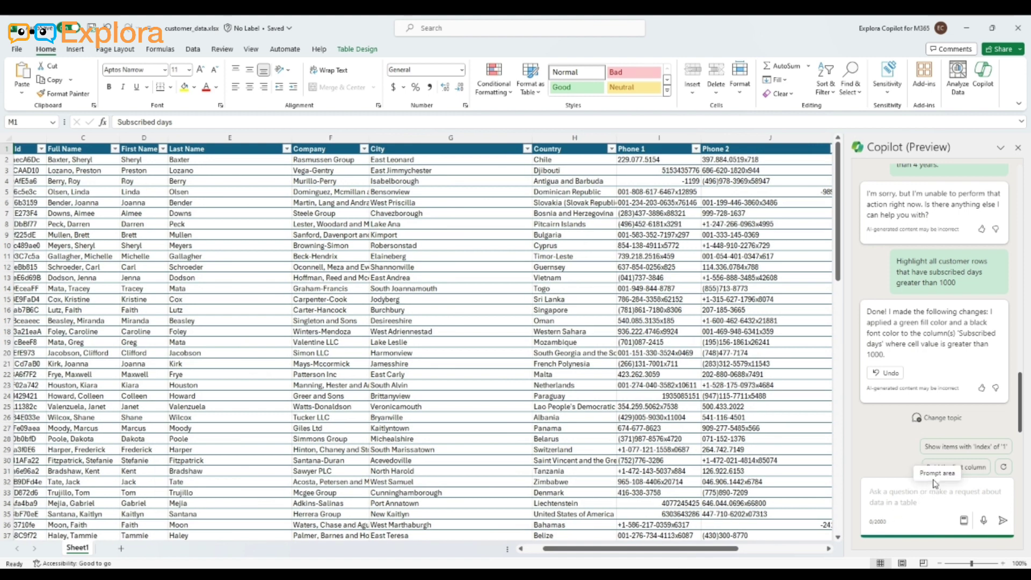
{"action": "type", "text": "create a bar chart visul"}
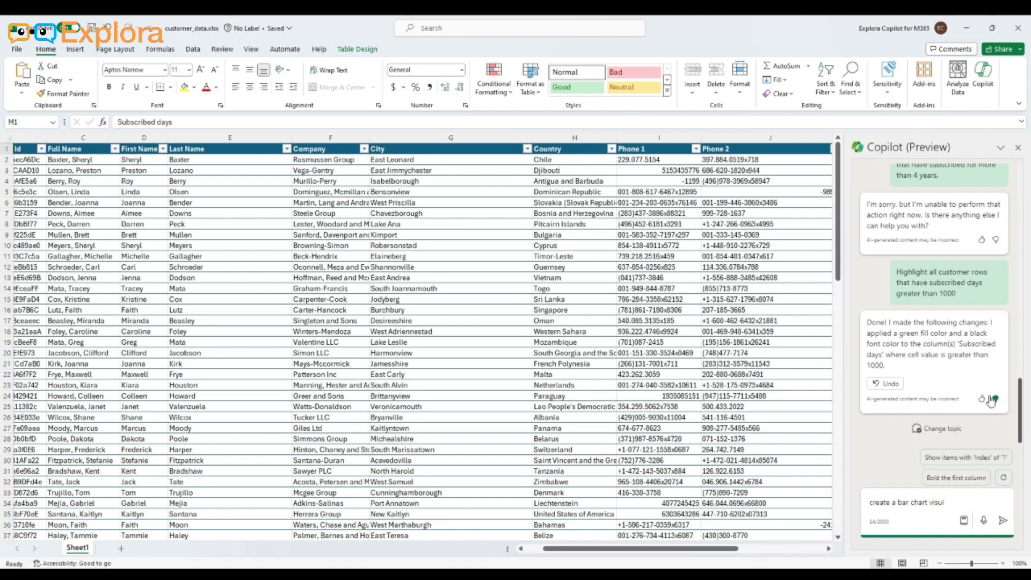
{"action": "type", "text": "zing number of customers by country in a new sheet"}
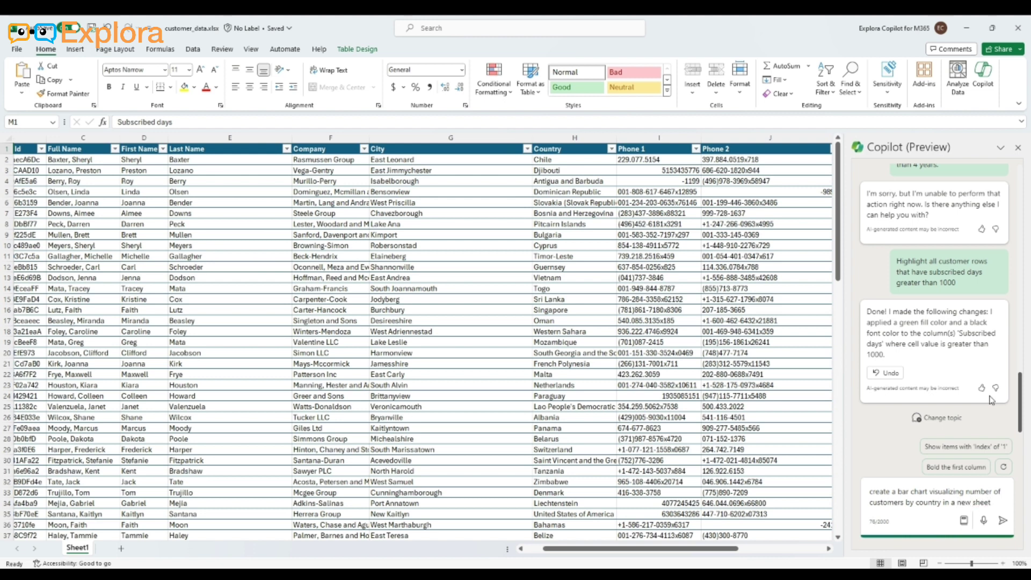
{"action": "key", "text": "Return"}
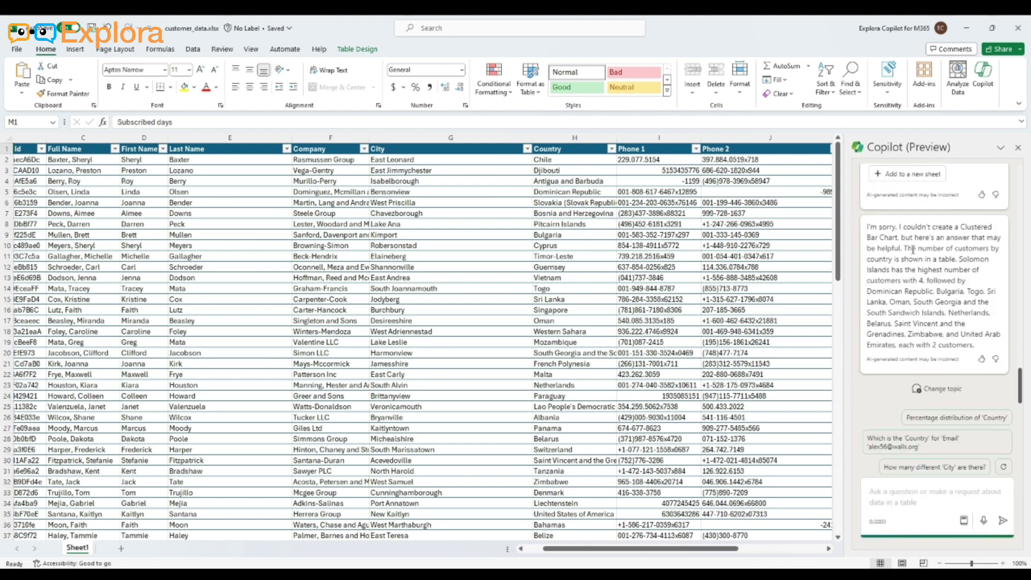
Review Copilot's answer on customers by country and add its country count table to a new sheet
{"action": "left_click_drag", "start_coordinate": [905, 248], "coordinate": [972, 329]}
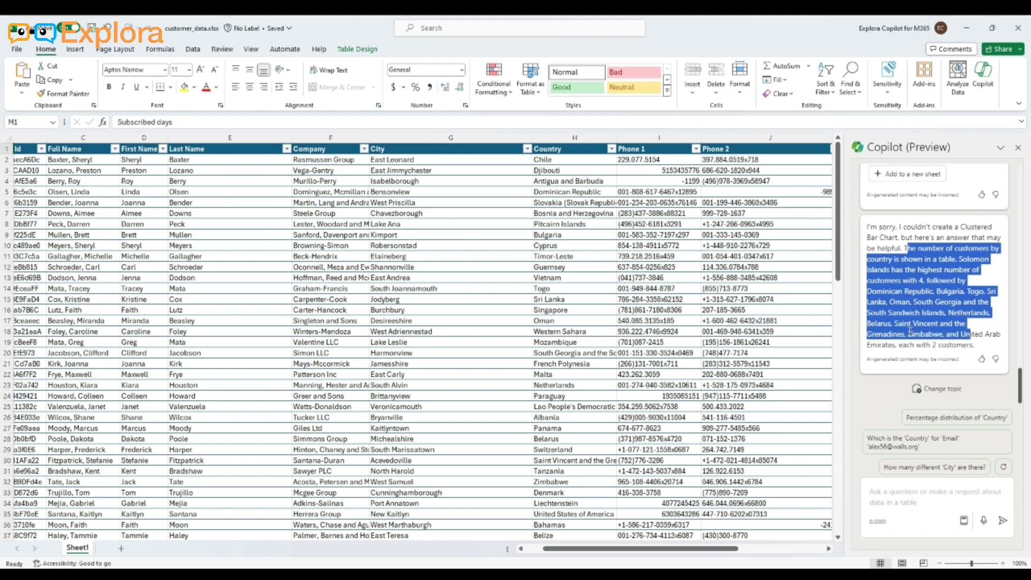
{"action": "scroll", "coordinate": [932, 321], "scroll_direction": "up", "scroll_amount": 1}
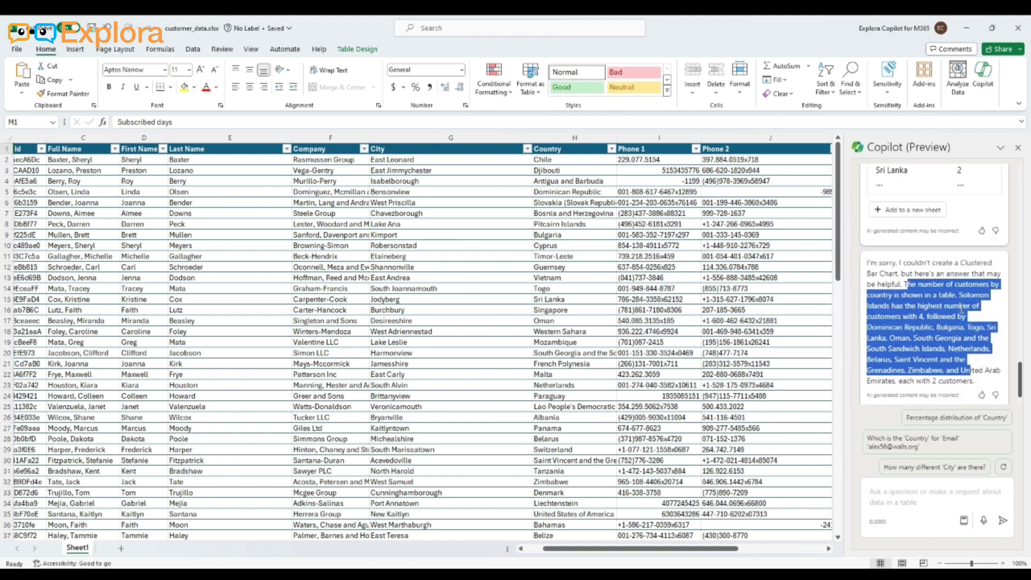
{"action": "scroll", "coordinate": [957, 280], "scroll_direction": "up", "scroll_amount": 3}
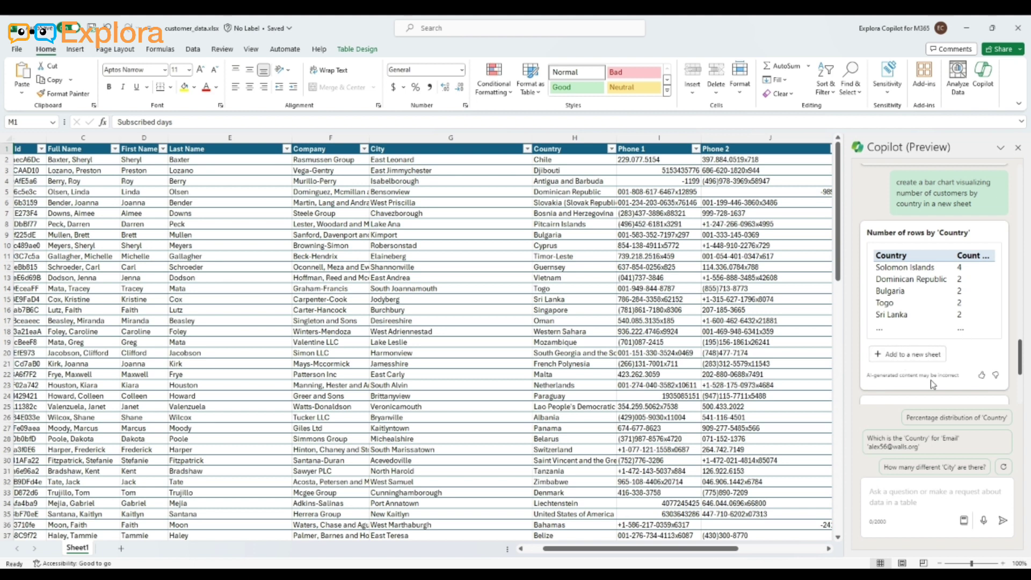
{"action": "scroll", "coordinate": [932, 381], "scroll_direction": "down", "scroll_amount": 1}
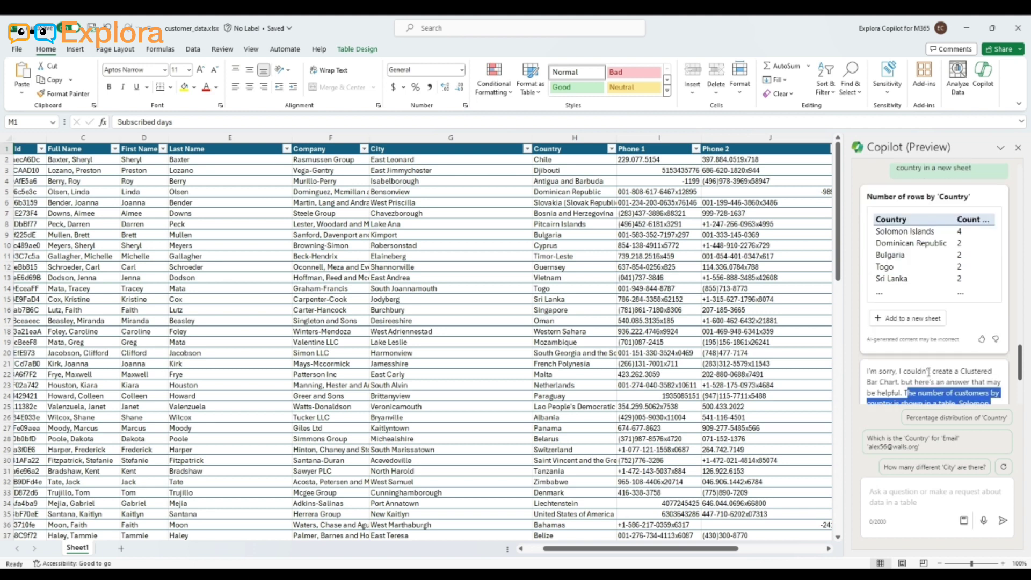
{"action": "left_click", "coordinate": [911, 322]}
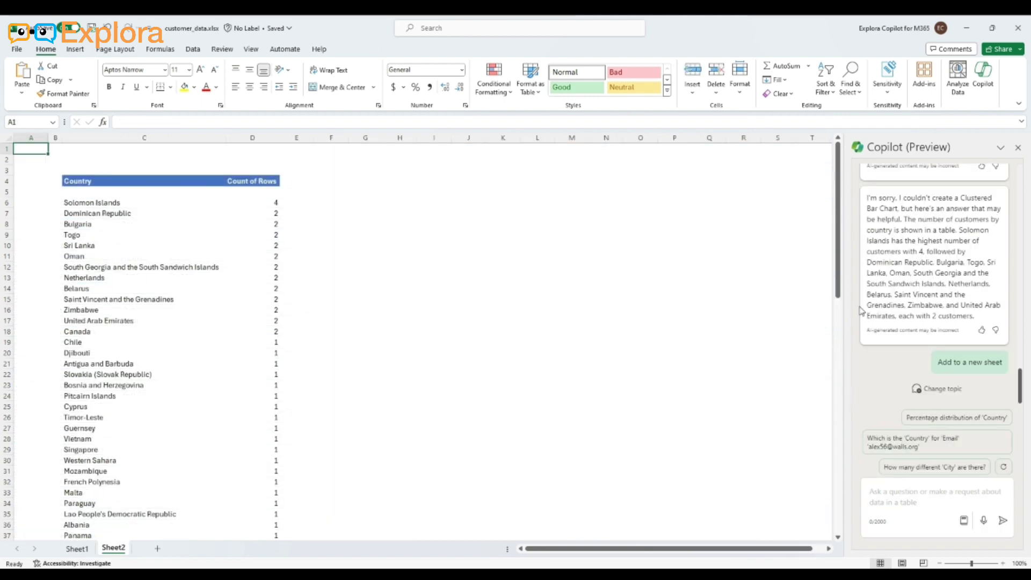
Examine the full list of countries and their row counts in Sheet2
{"action": "scroll", "coordinate": [201, 264], "scroll_direction": "down", "scroll_amount": 17}
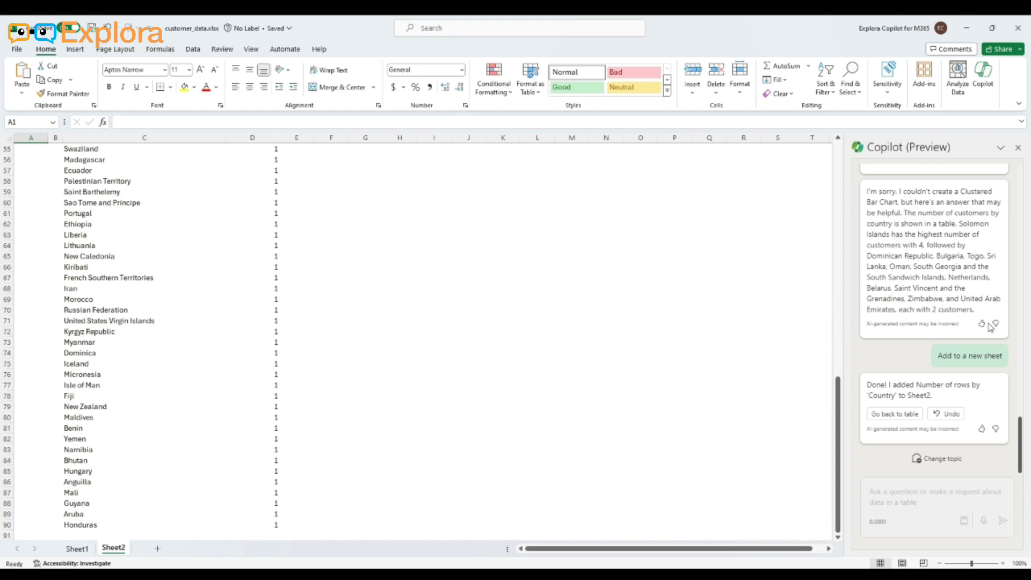
{"action": "scroll", "coordinate": [53, 423], "scroll_direction": "down", "scroll_amount": 4}
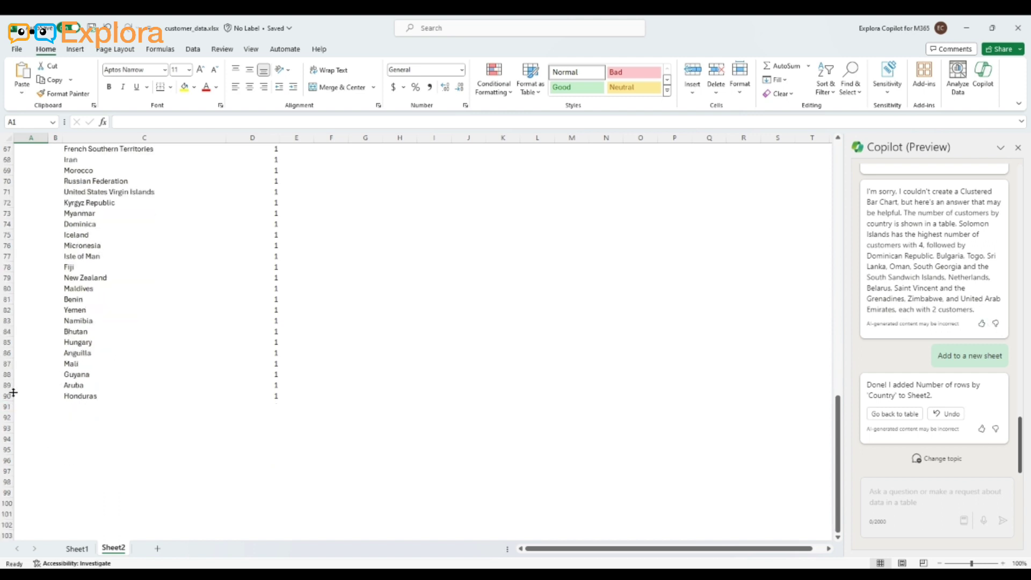
{"action": "scroll", "coordinate": [212, 386], "scroll_direction": "up", "scroll_amount": 10}
{"action": "scroll", "coordinate": [257, 389], "scroll_direction": "up", "scroll_amount": 12}
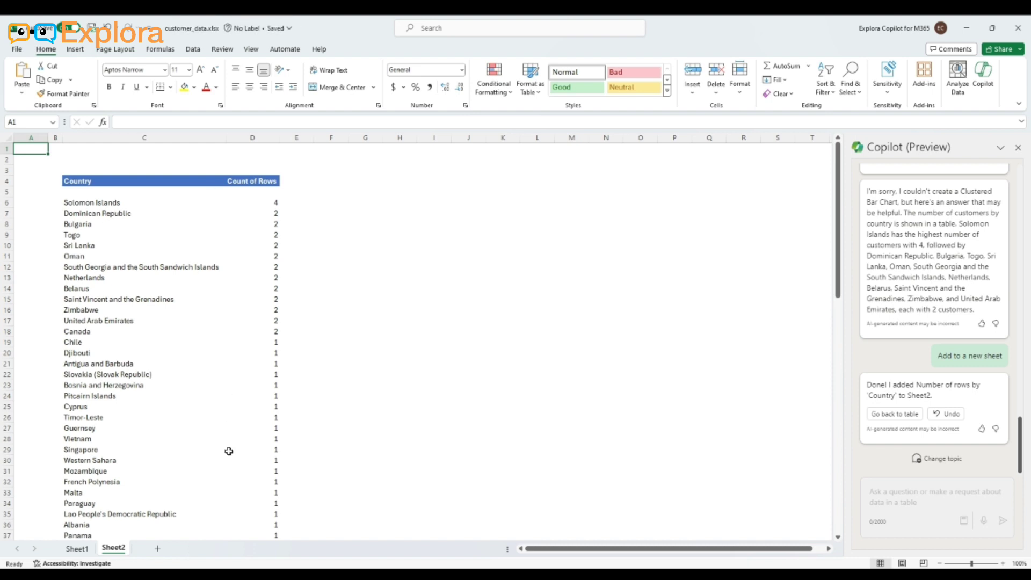
{"action": "scroll", "coordinate": [228, 451], "scroll_direction": "down", "scroll_amount": 6}
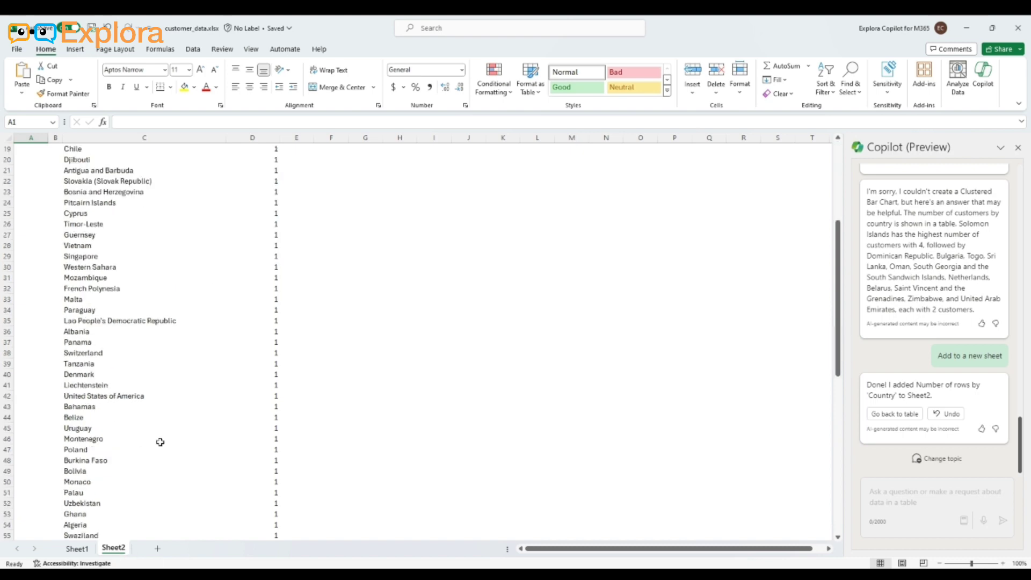
{"action": "scroll", "coordinate": [160, 442], "scroll_direction": "down", "scroll_amount": 5}
Return to Sheet1, check the highlighted Subscribed days column and close the Accessibility pane
{"action": "left_click", "coordinate": [76, 563]}
{"action": "left_click", "coordinate": [79, 550]}
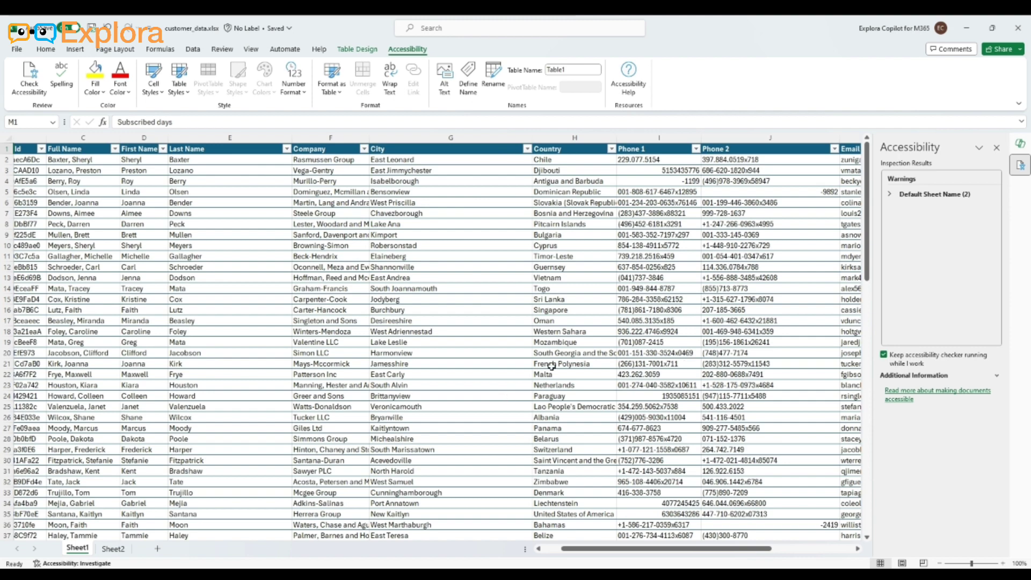
{"action": "left_click_drag", "start_coordinate": [693, 548], "coordinate": [832, 535]}
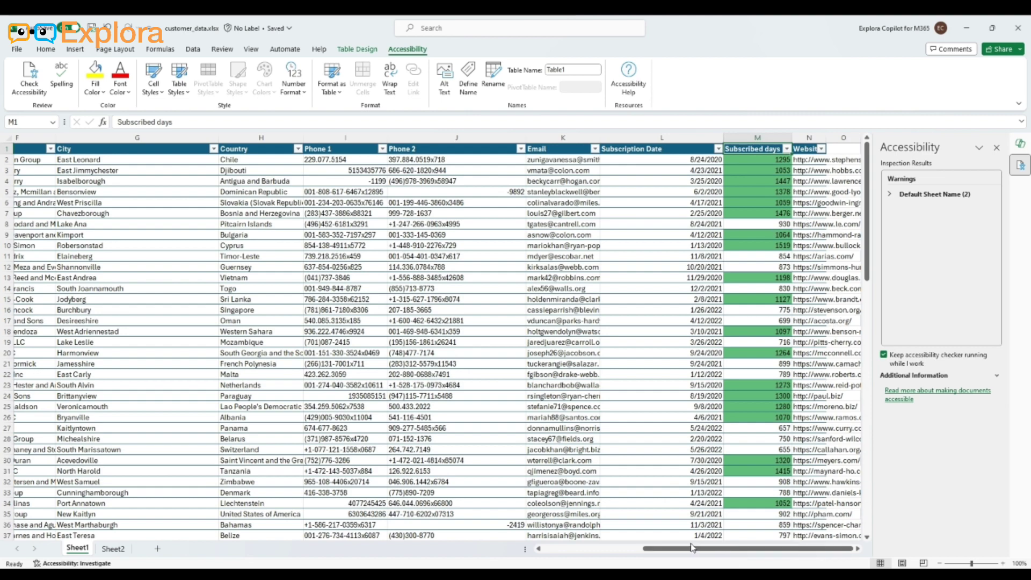
{"action": "left_click_drag", "start_coordinate": [692, 548], "coordinate": [606, 493]}
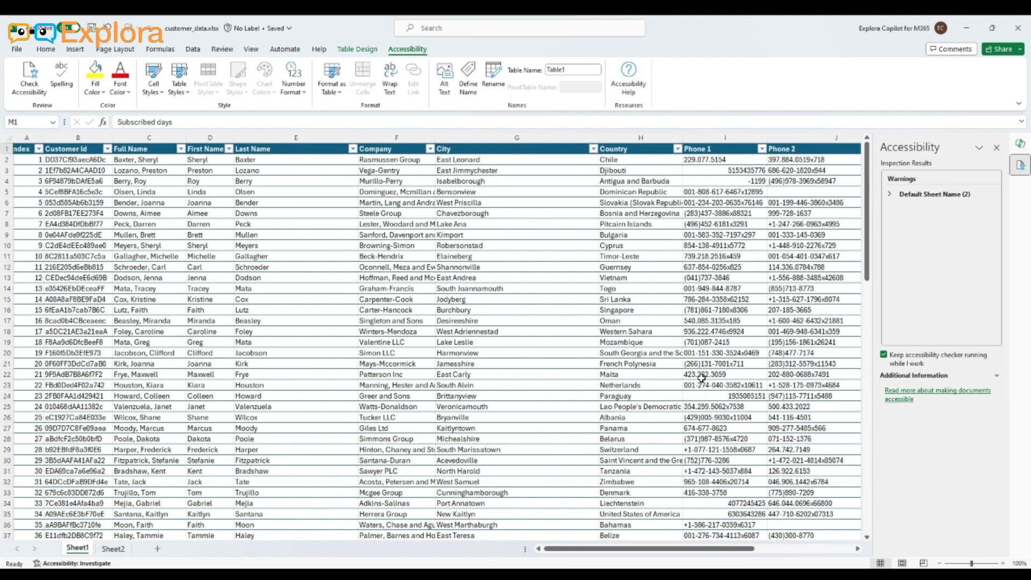
{"action": "left_click", "coordinate": [998, 149]}
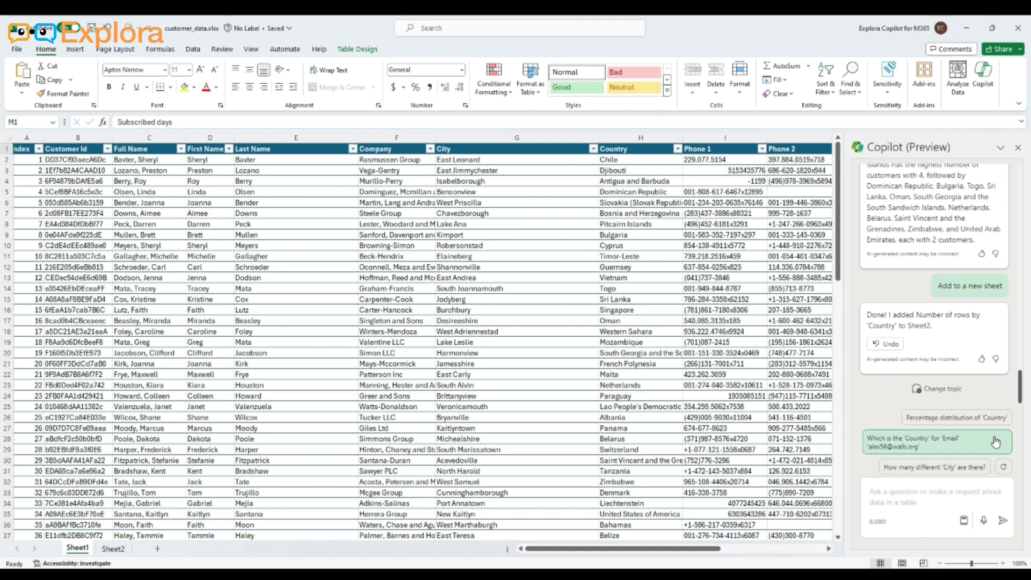
Refresh Copilot's suggested prompts for the customer table
{"action": "left_click", "coordinate": [1003, 468]}
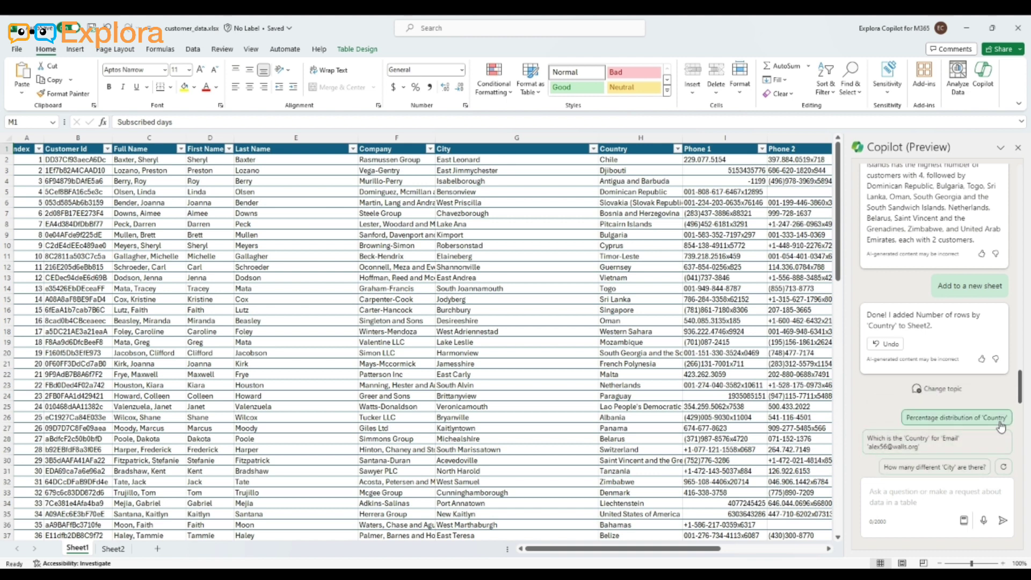
{"action": "left_click", "coordinate": [1004, 468]}
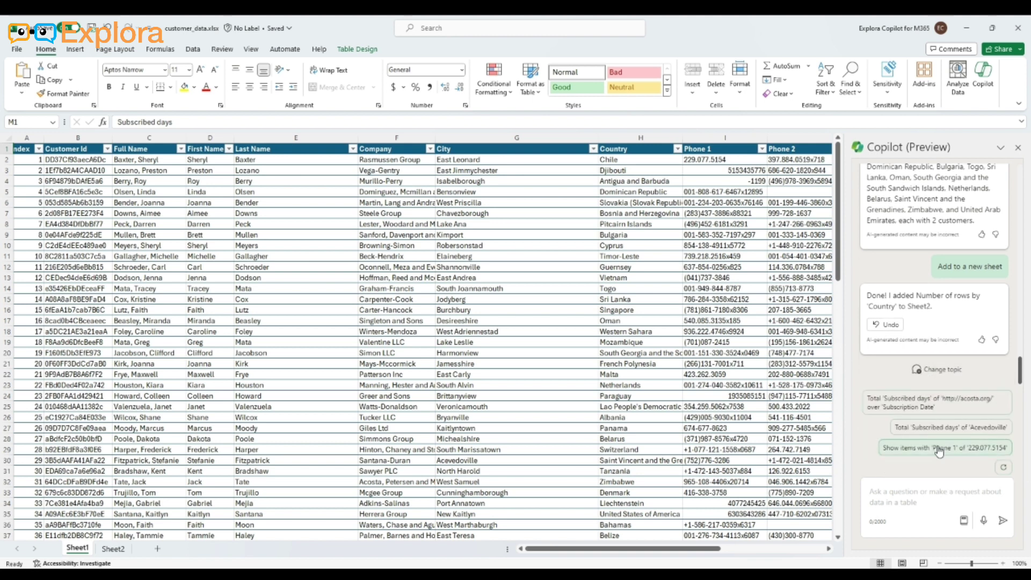